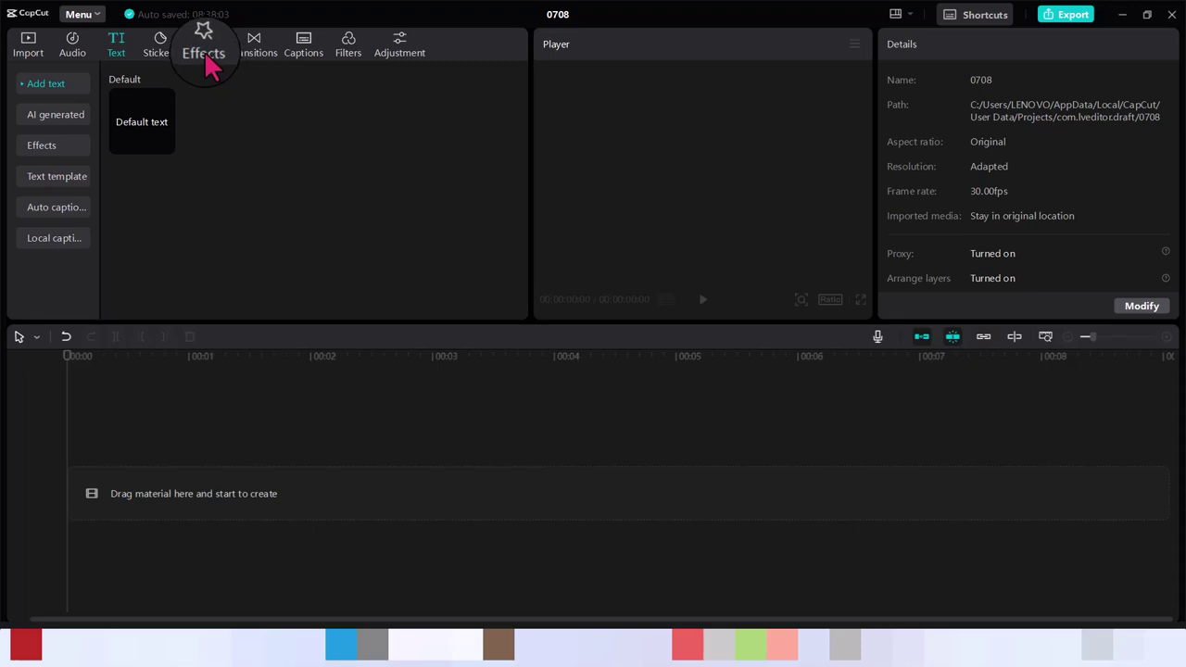
- Add a default text clip, replace its text with SUBSCRIBE, and enlarge it across the frame
click(165, 146)
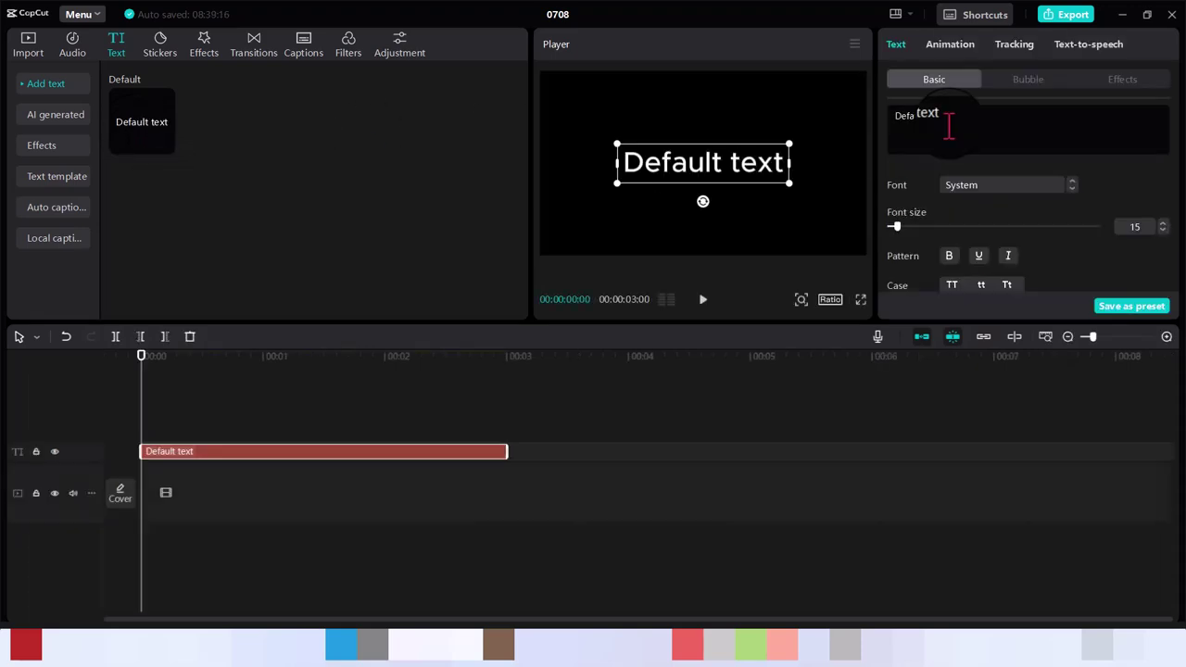
key(ctrl+a)
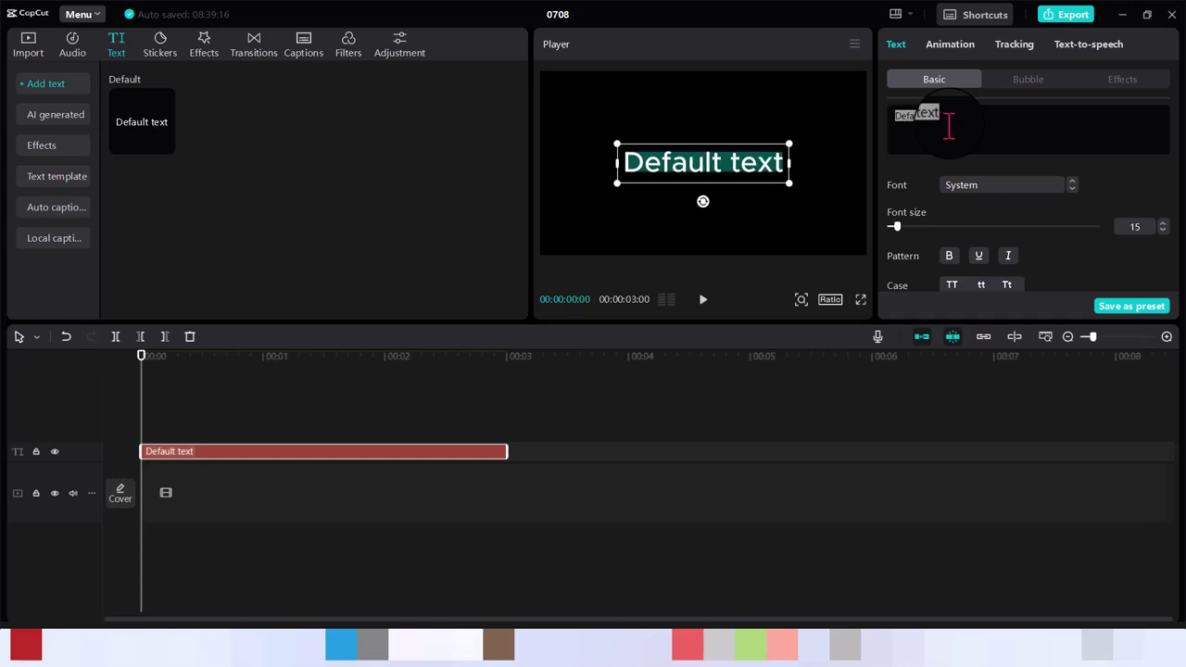
text(SUBSCRIBE)
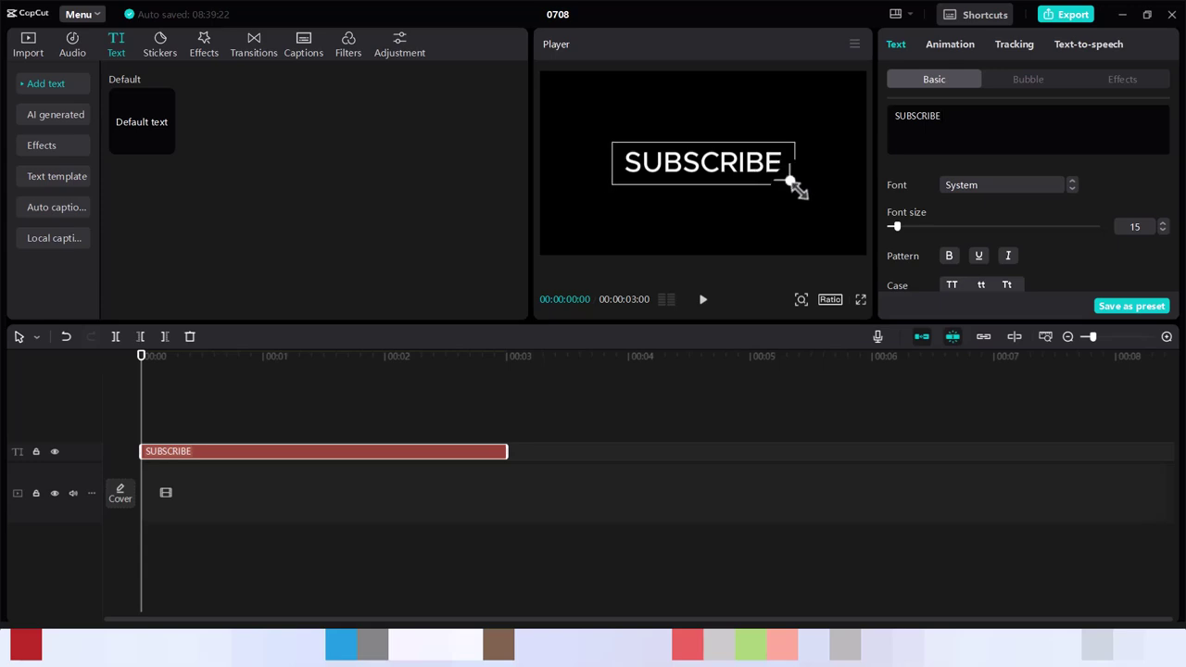
drag(790, 187, 890, 254)
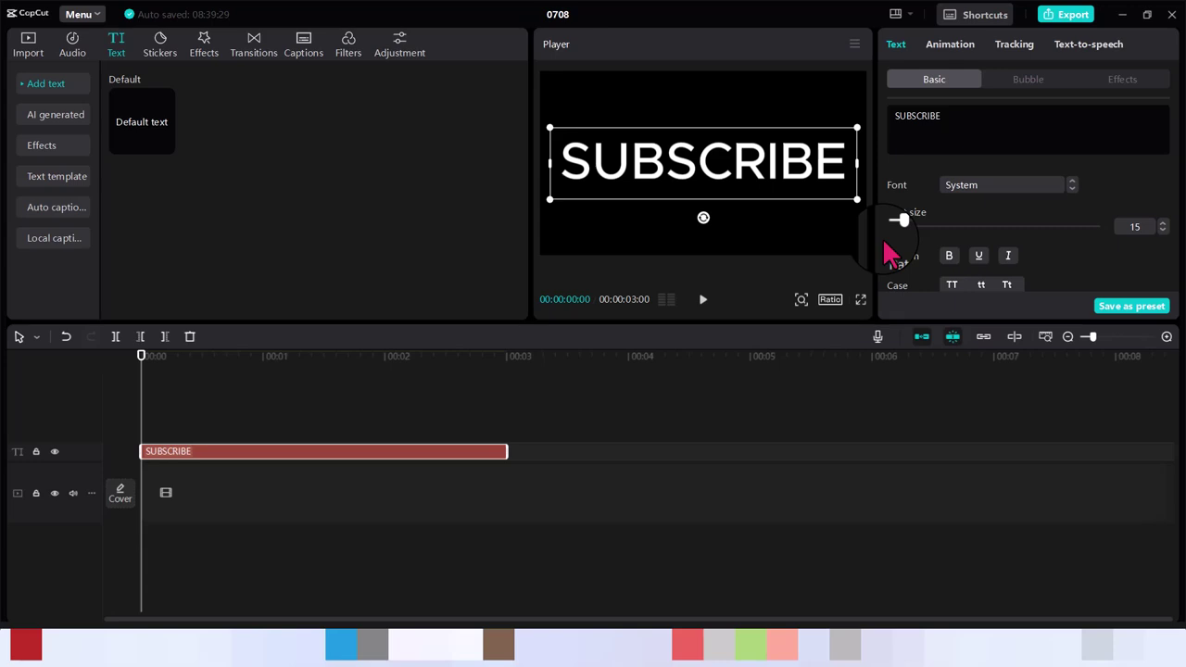
- Place the Chromo-zoom effect above the SUBSCRIBE clip and play it back to preview
click(208, 57)
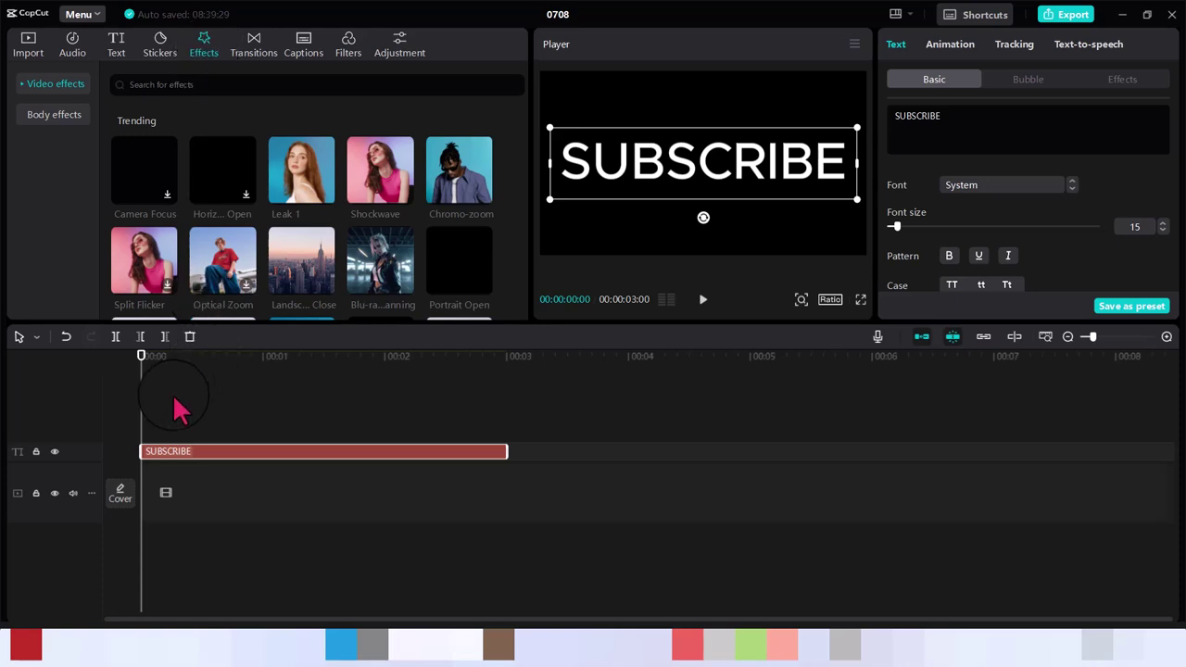
click(153, 427)
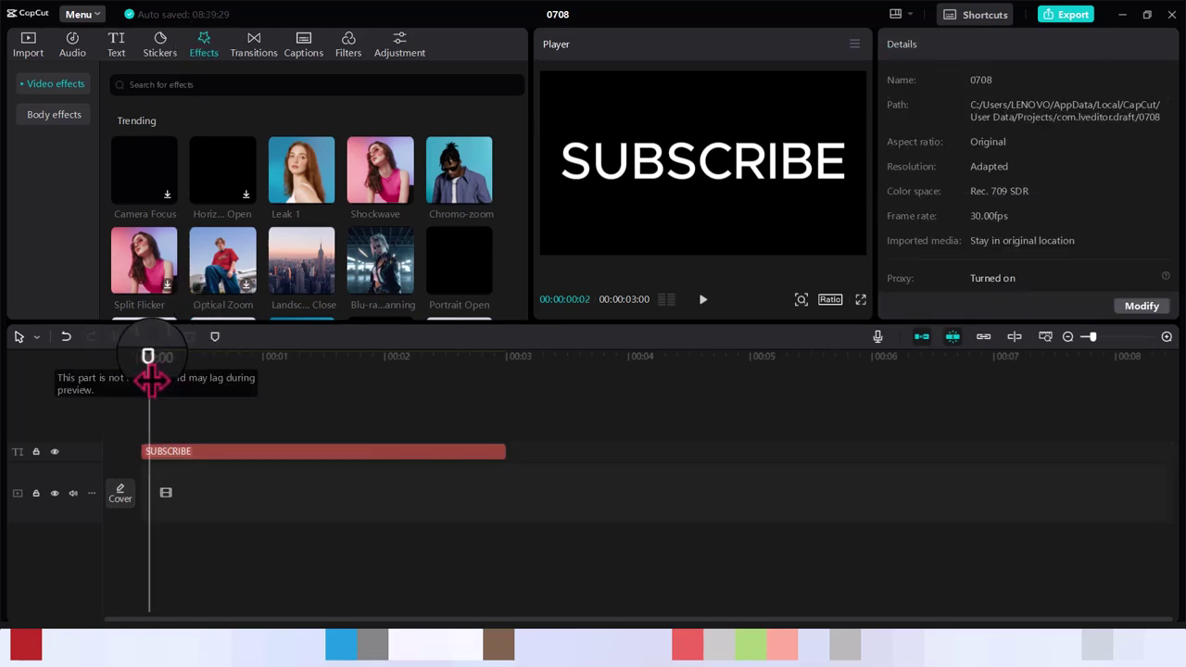
drag(144, 376, 138, 378)
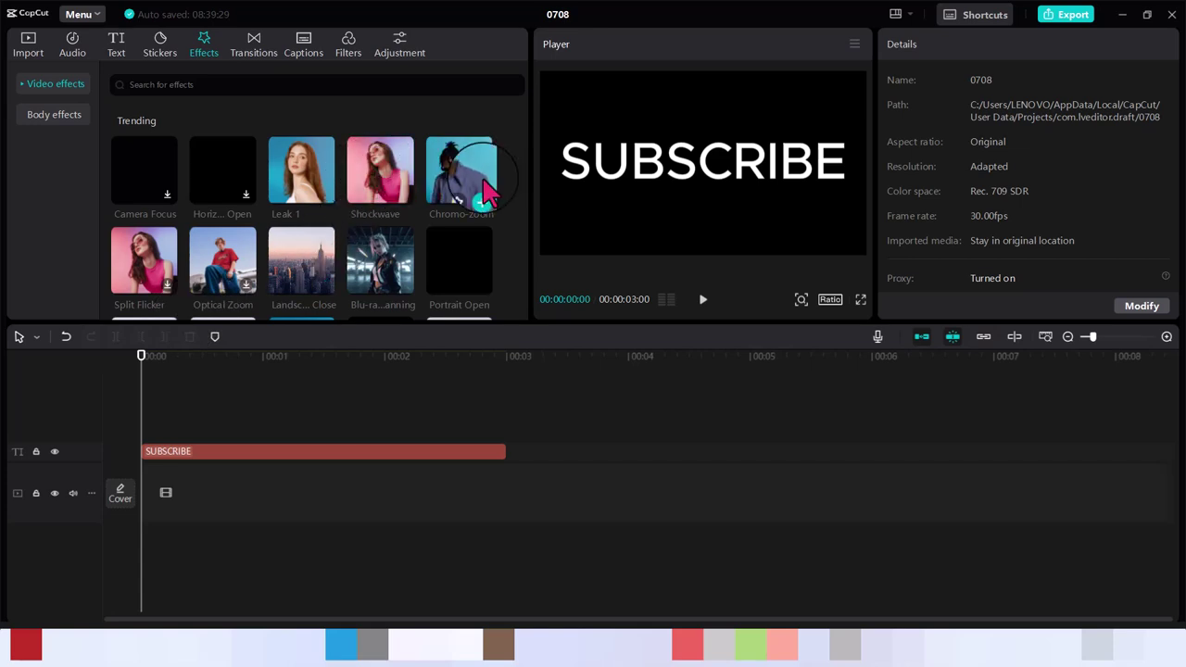
drag(471, 185, 146, 438)
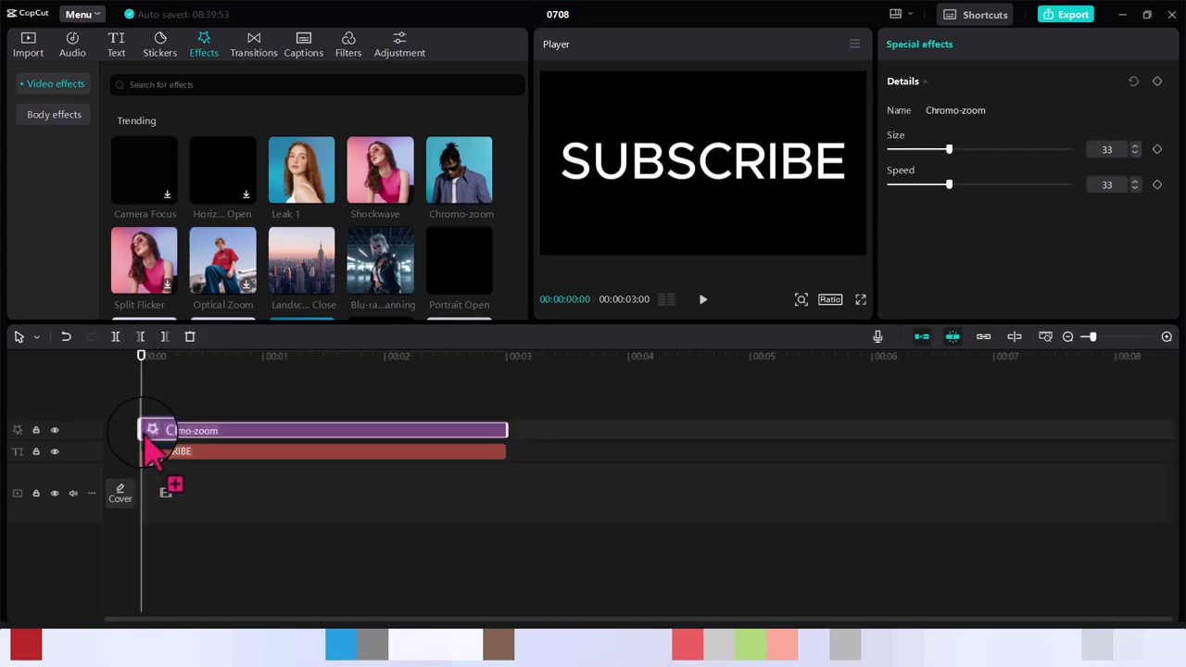
key(space)
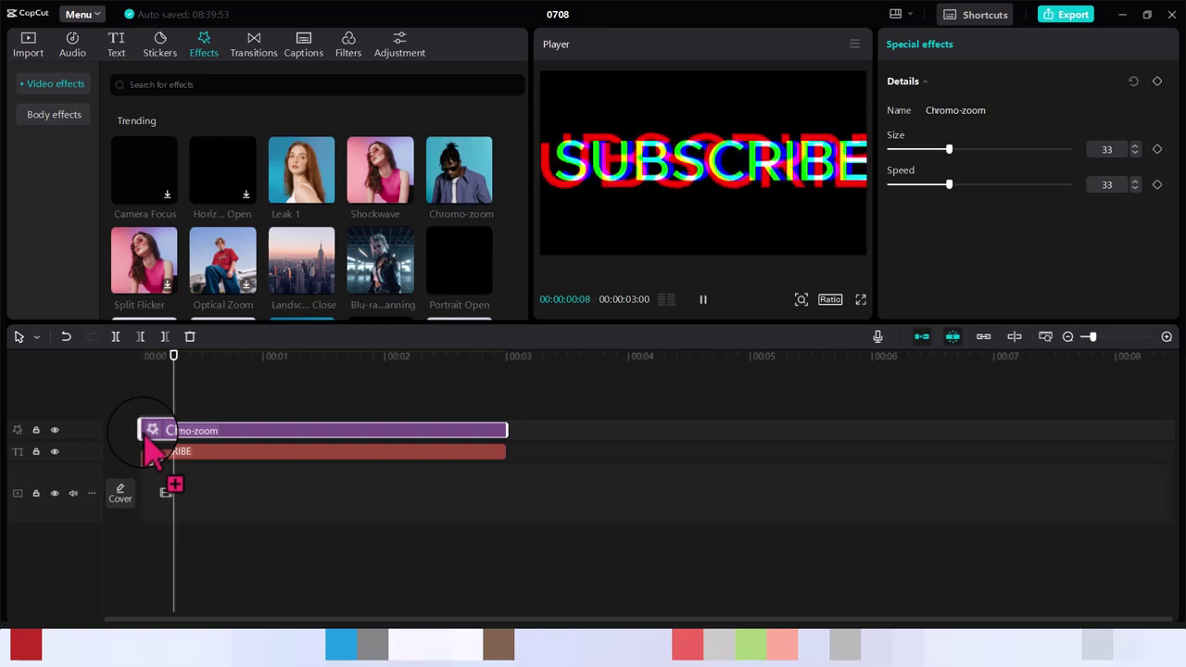
key(space)
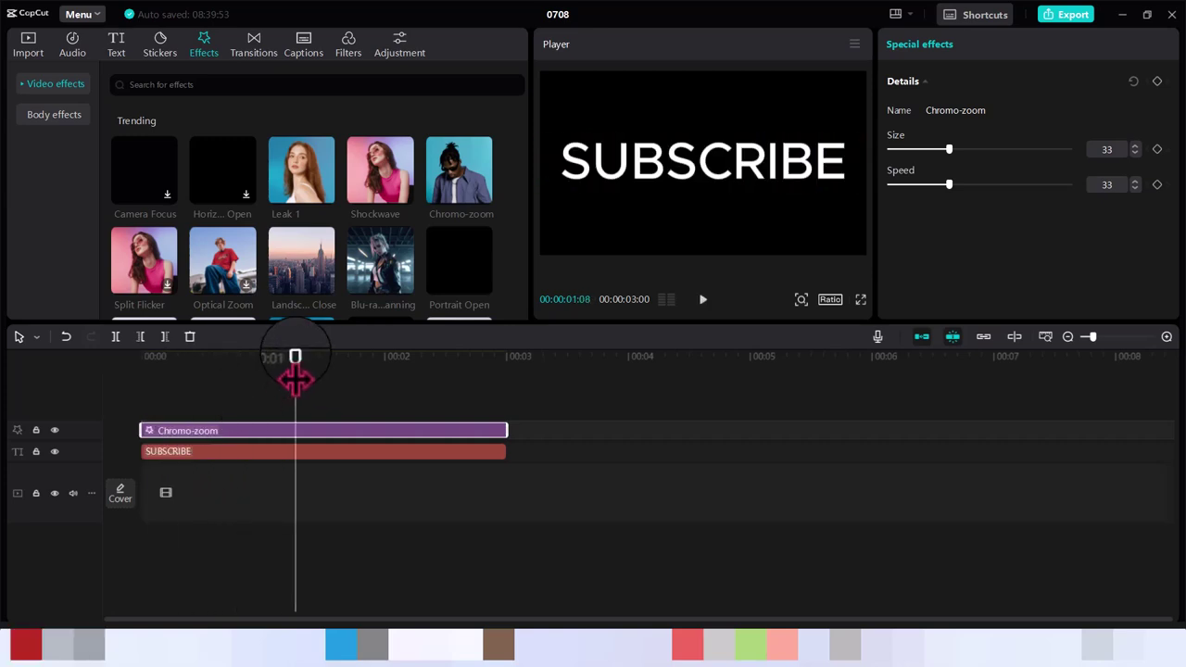
drag(294, 385, 264, 443)
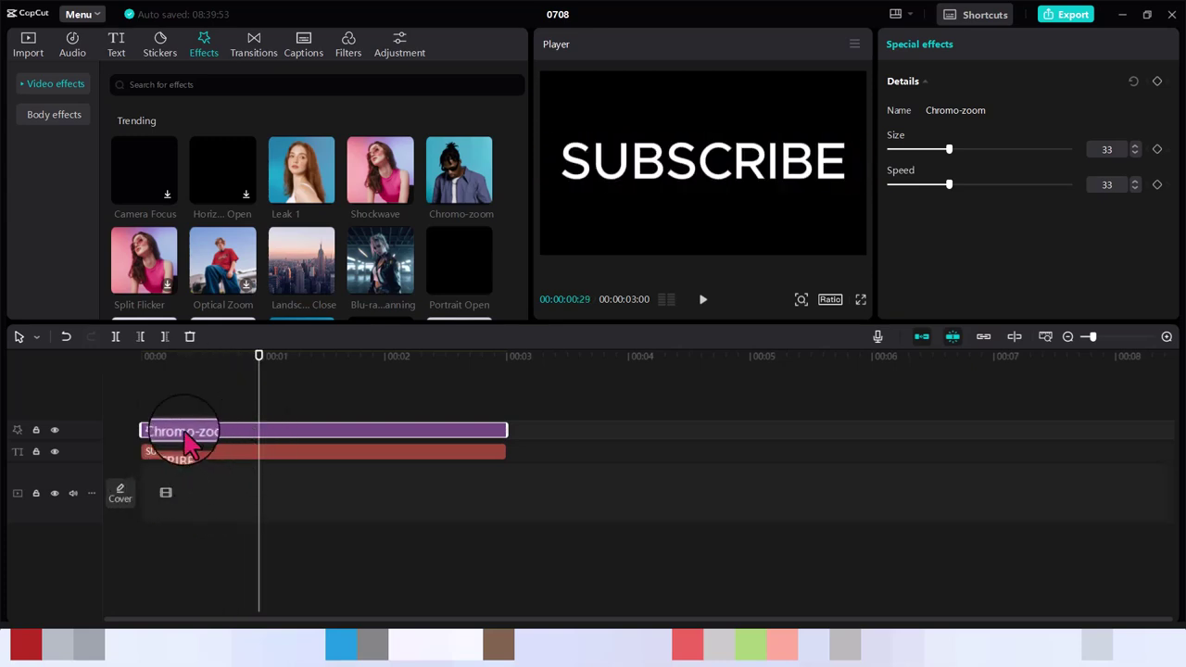
key(Delete)
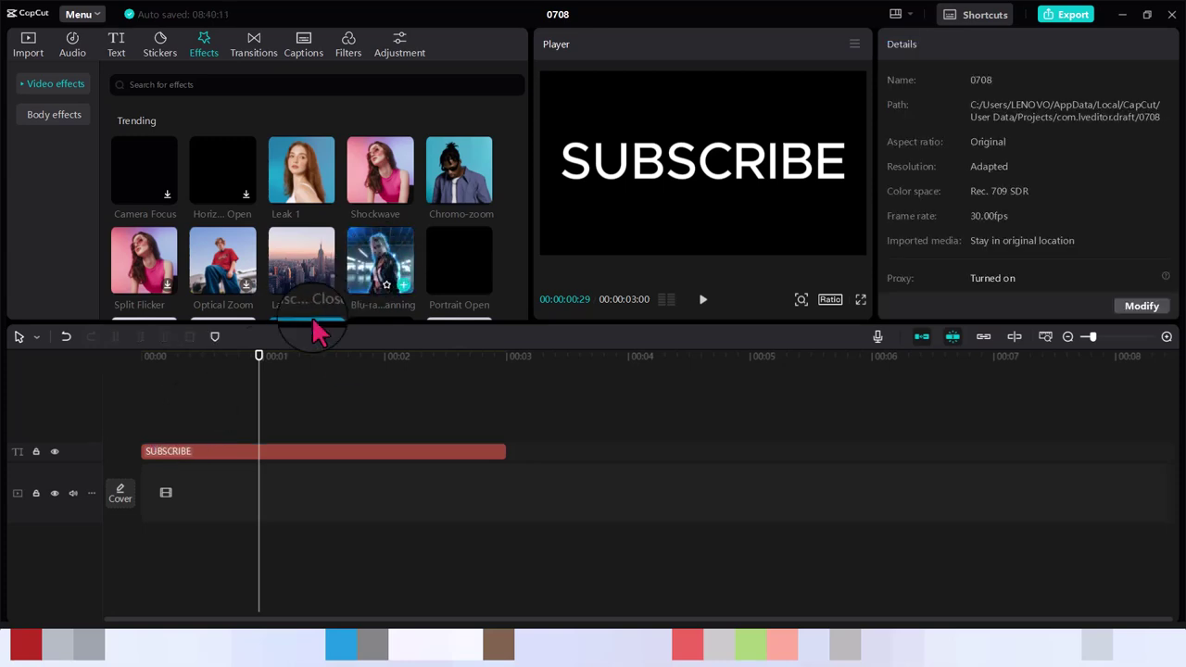
drag(316, 332, 157, 449)
drag(259, 376, 95, 373)
key(space)
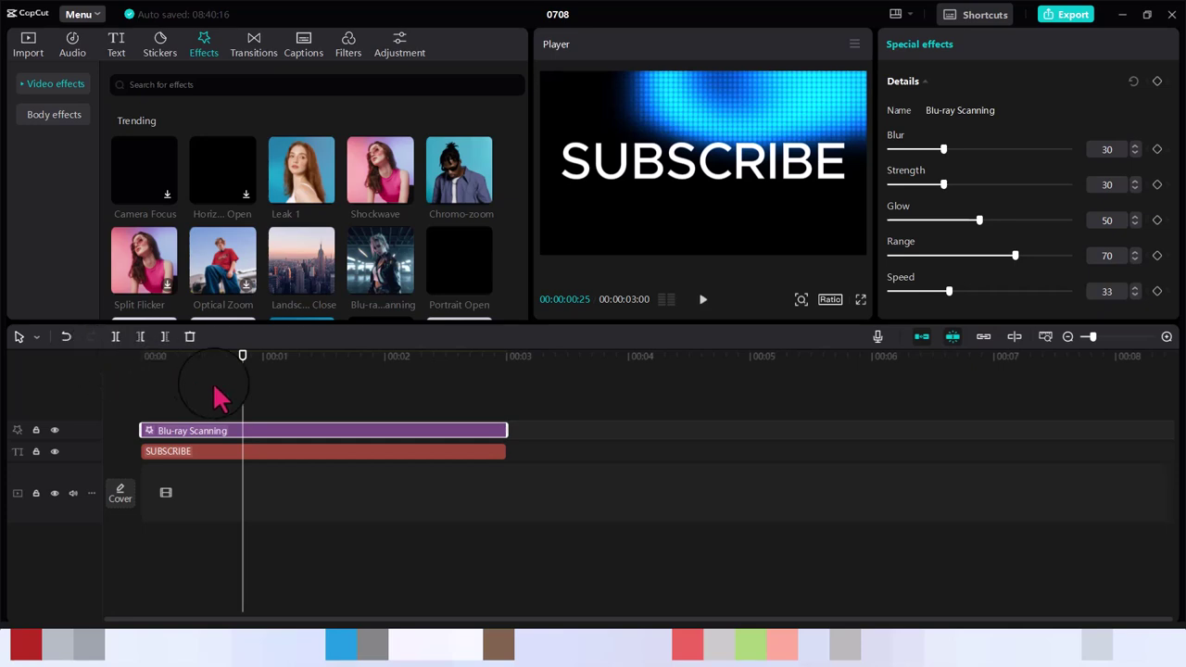
key(Delete)
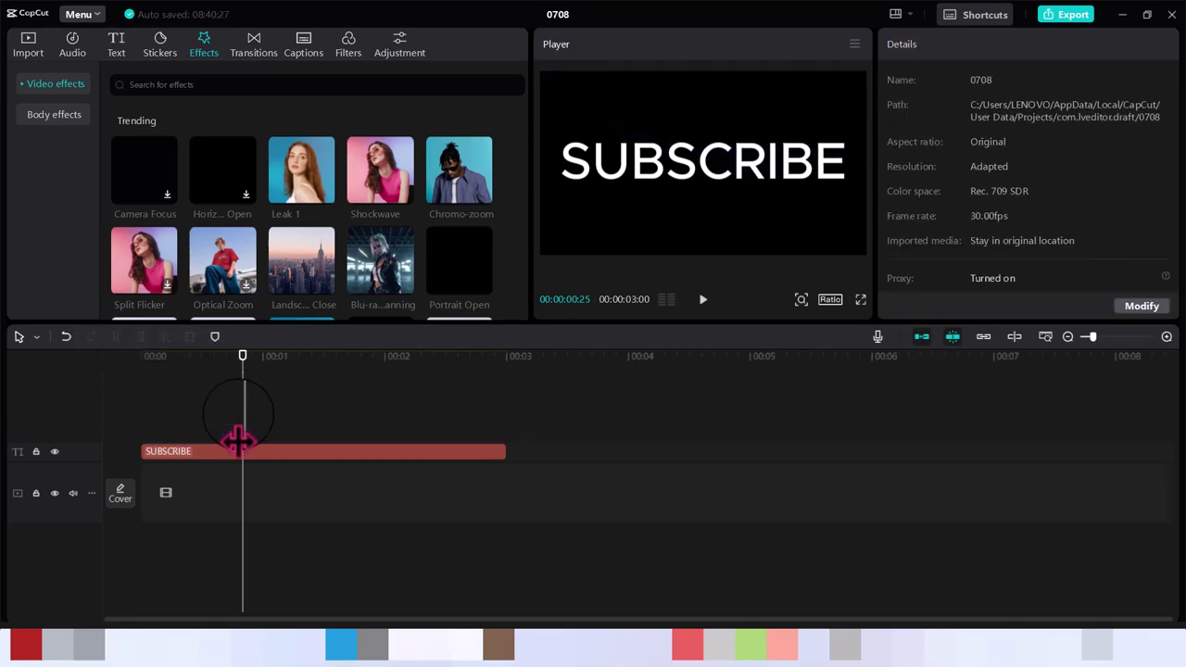
click(199, 456)
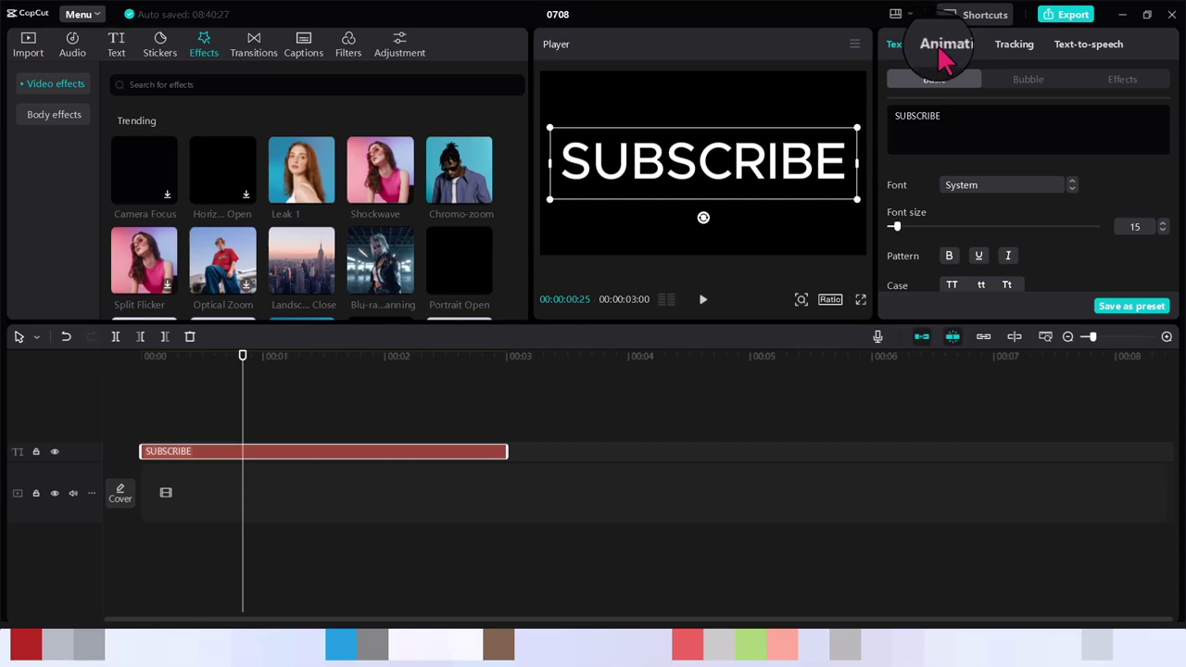
click(942, 51)
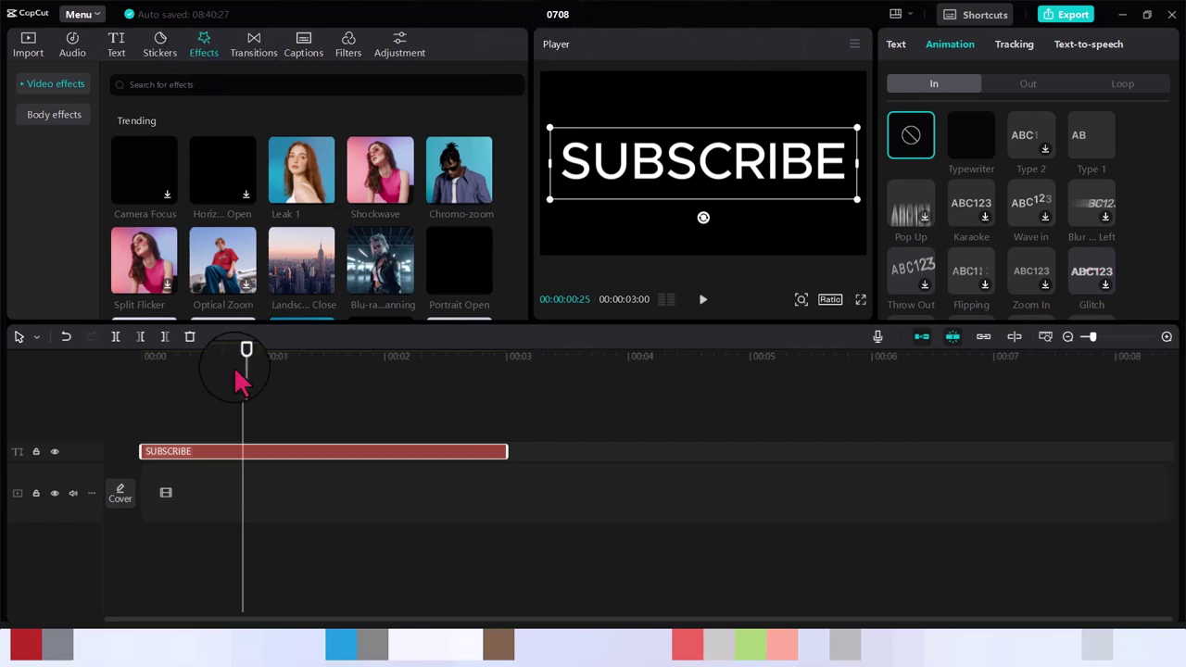
- Select the SUBSCRIBE text clip and convert it to a compound clip from its context menu
click(149, 449)
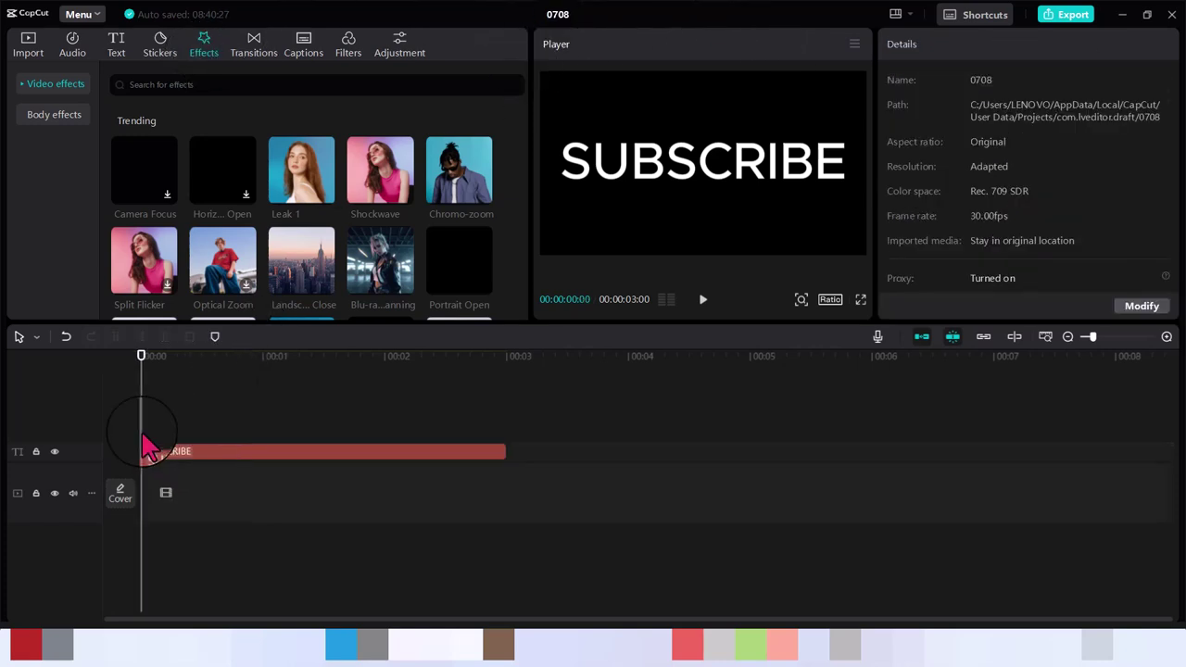
click(179, 431)
click(176, 452)
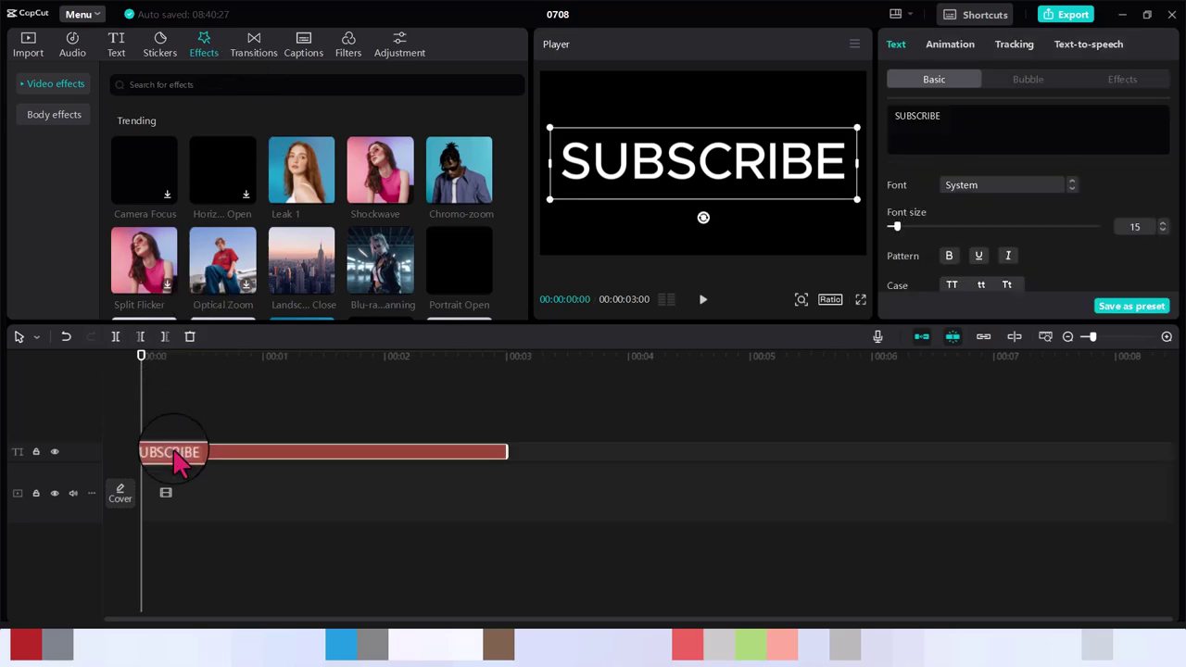
right_click(178, 461)
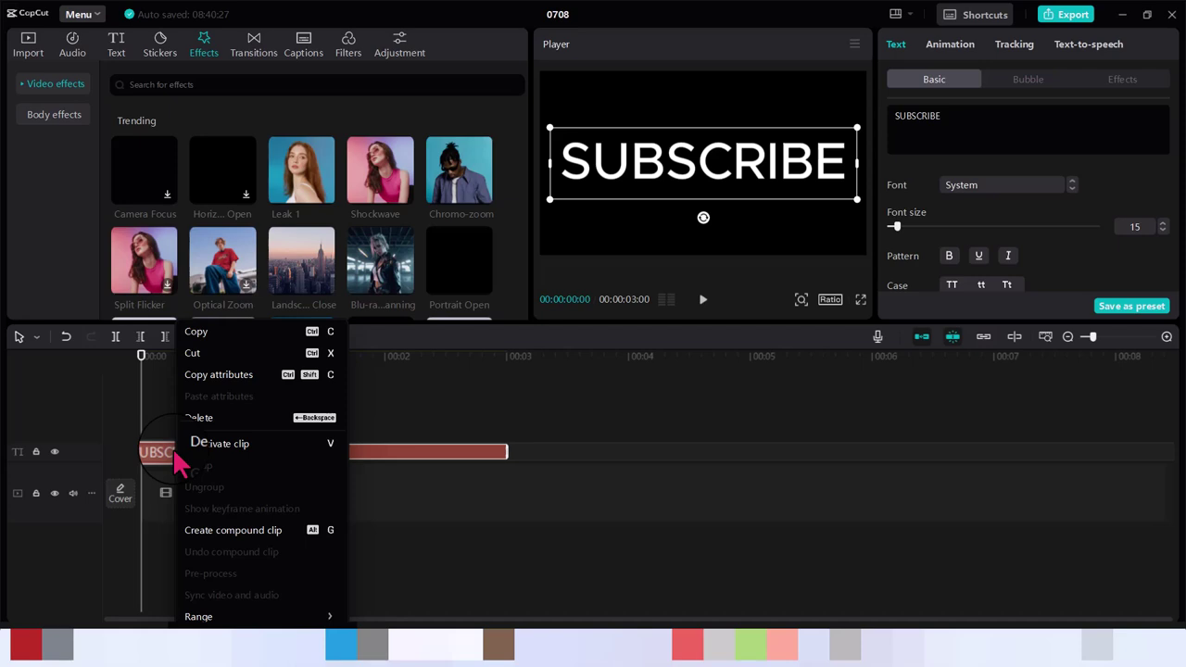
click(249, 533)
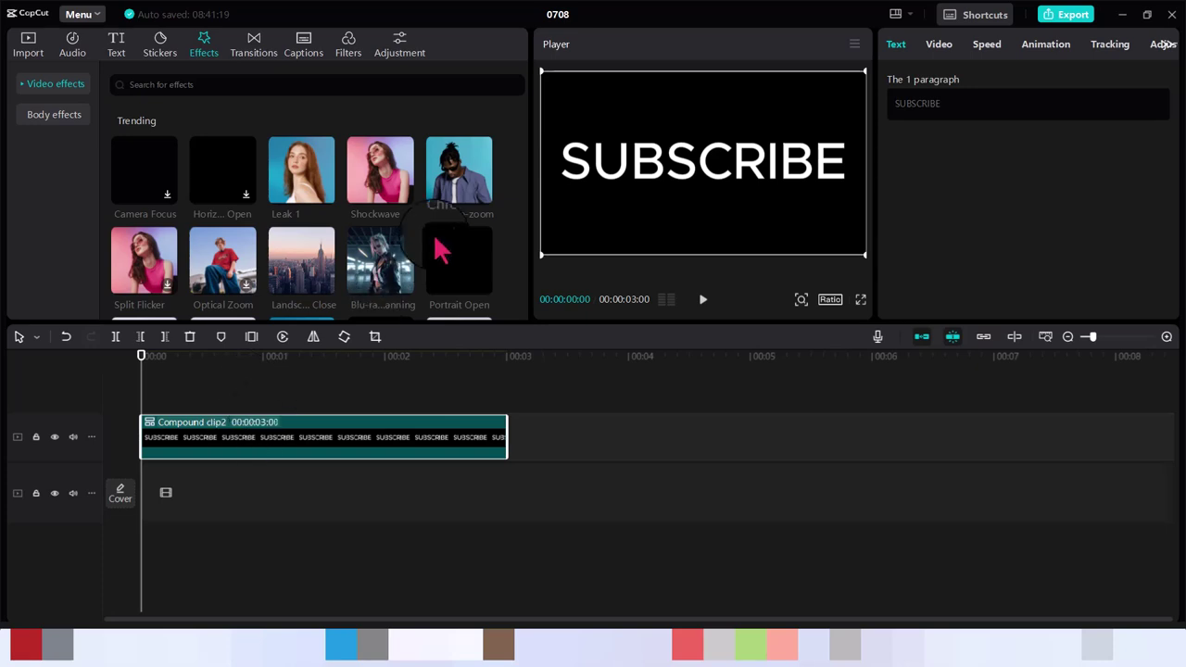
- Add Chromo-zoom to the compound clip, preview it, and rewind the playhead to the start
drag(460, 171, 160, 439)
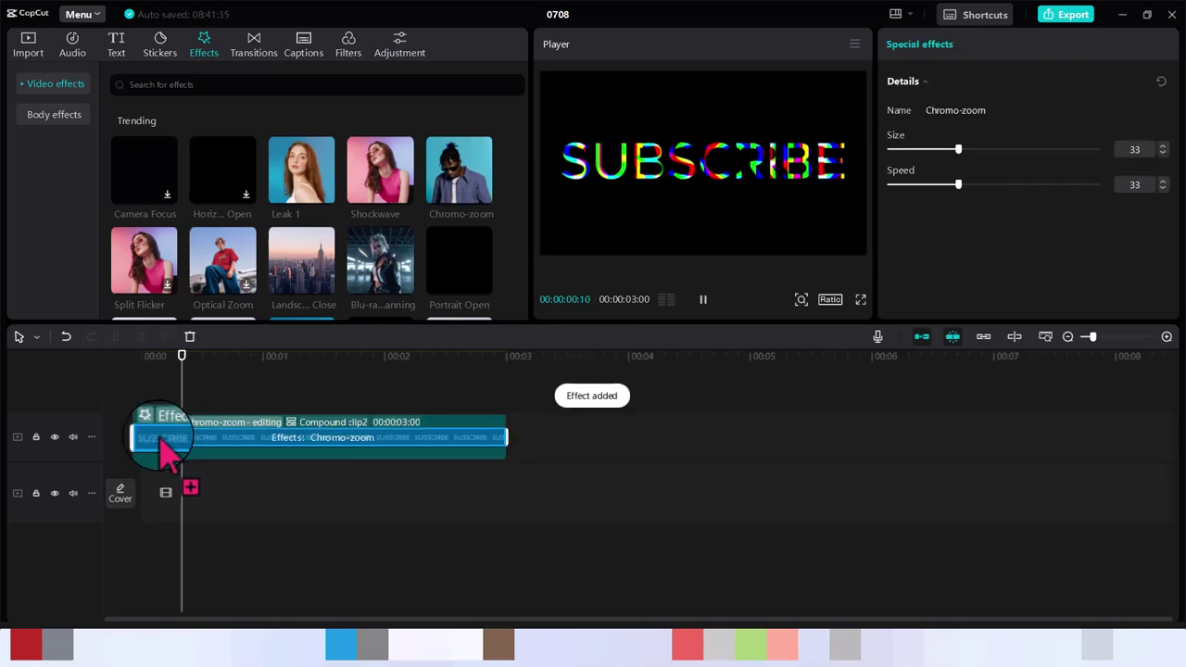
click(254, 405)
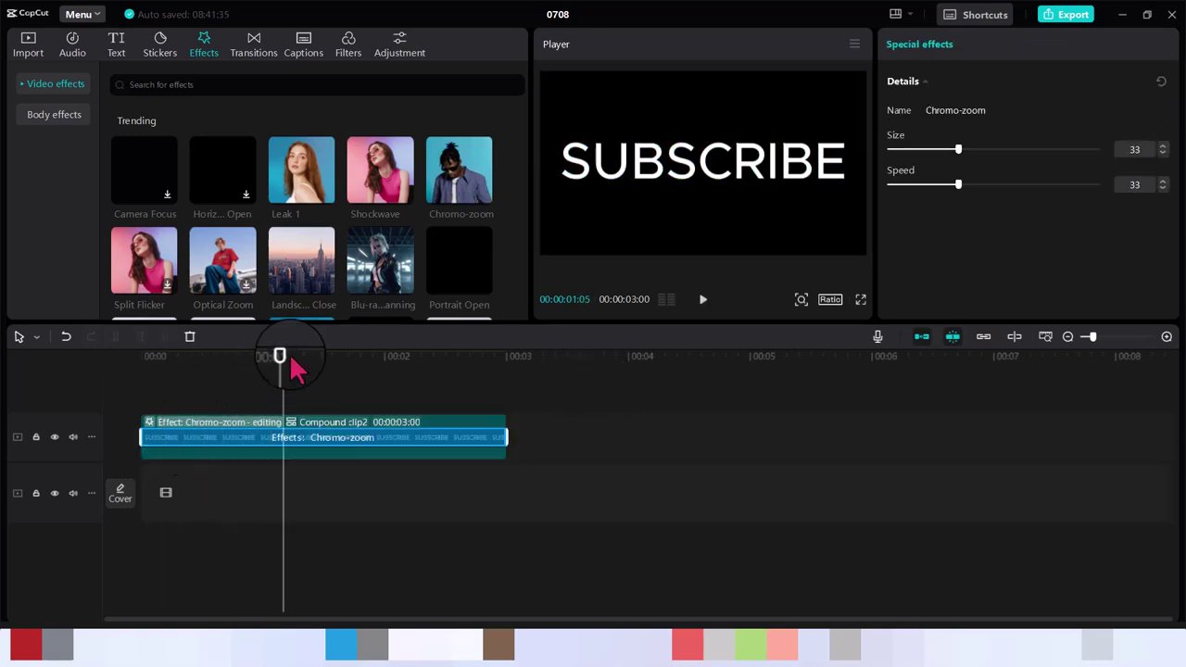
drag(284, 374, 190, 398)
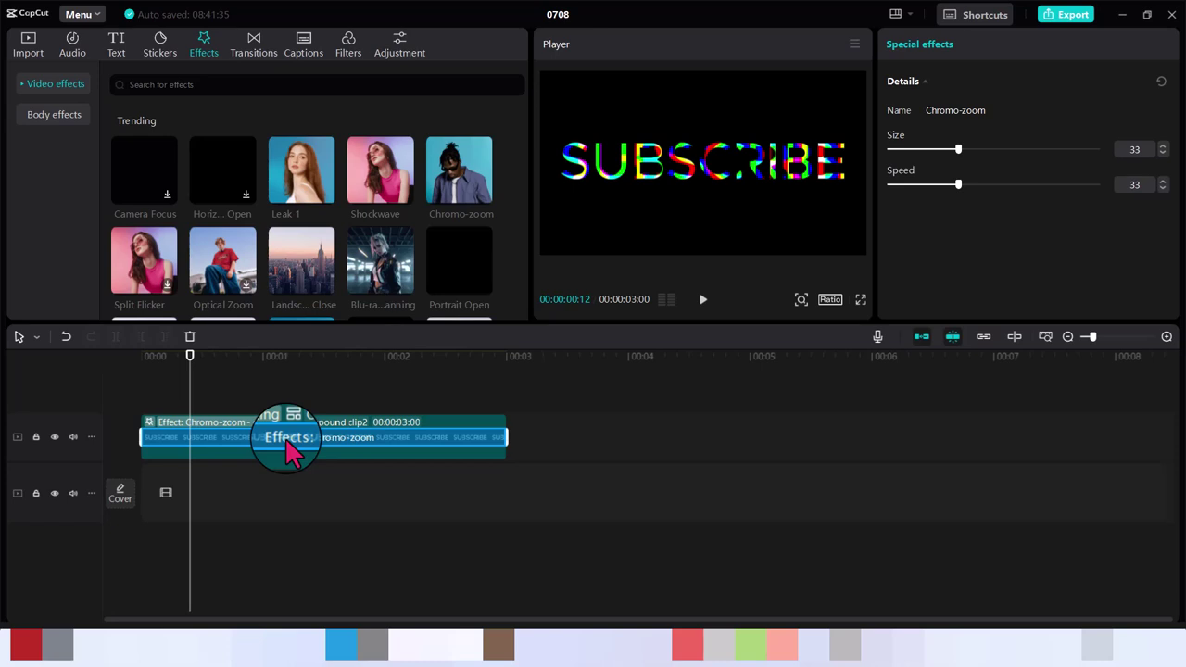
- Replace the Chromo-zoom effect with Landscape Close and preview it from the start
right_click(289, 452)
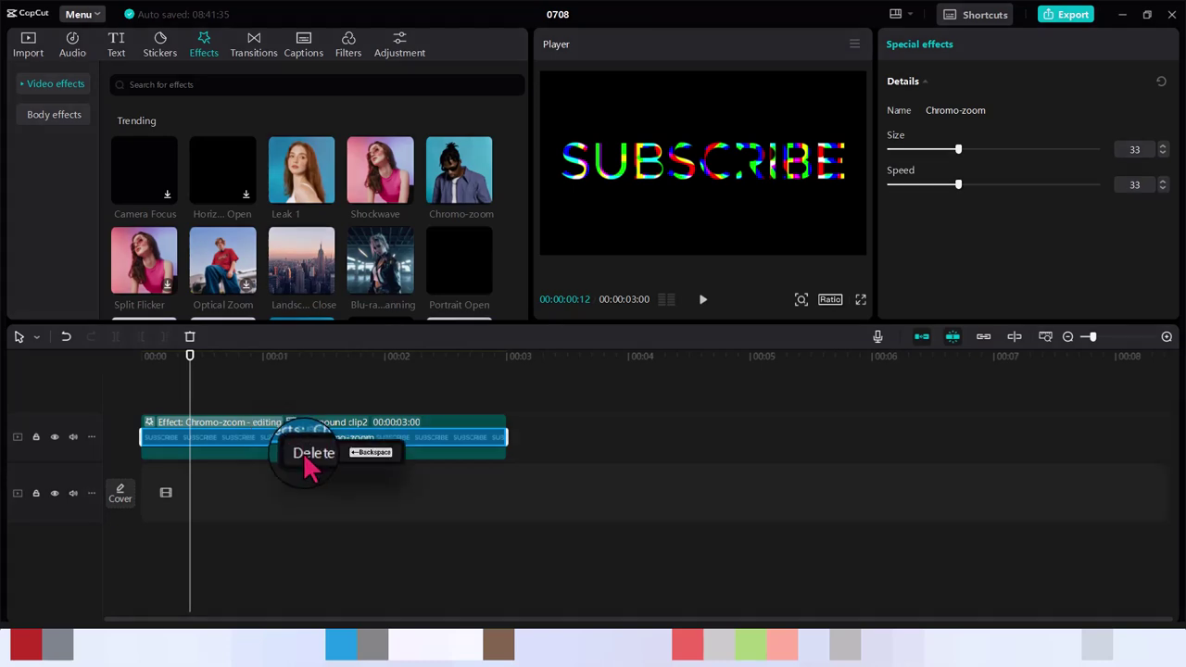
click(308, 463)
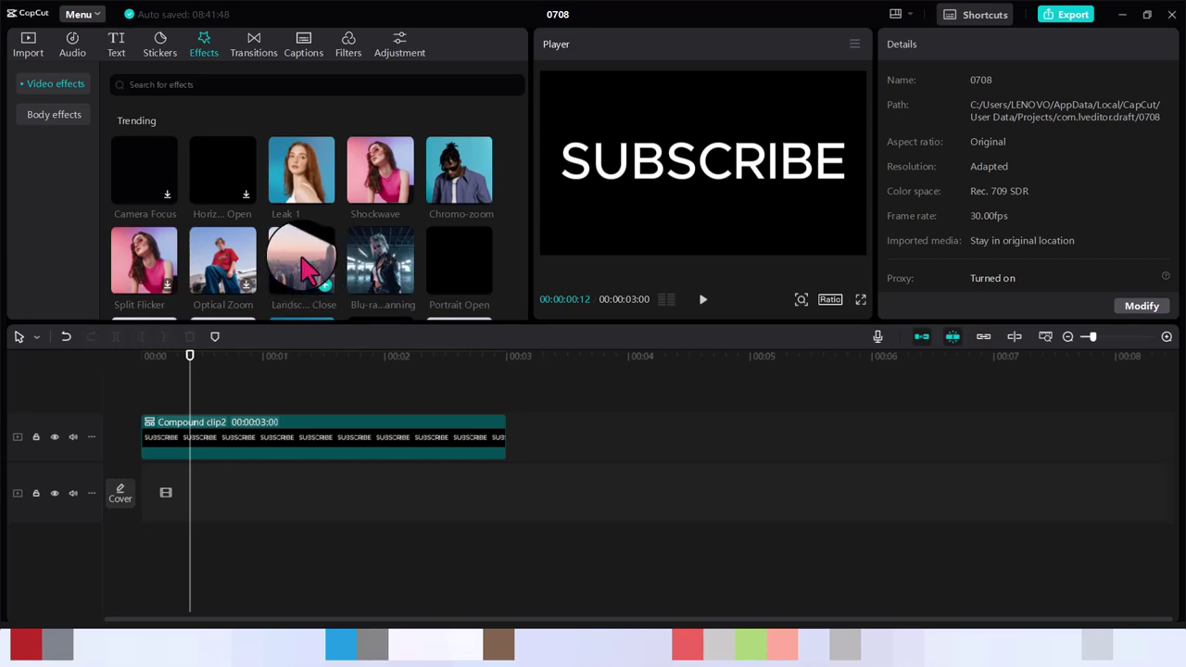
drag(306, 271, 191, 455)
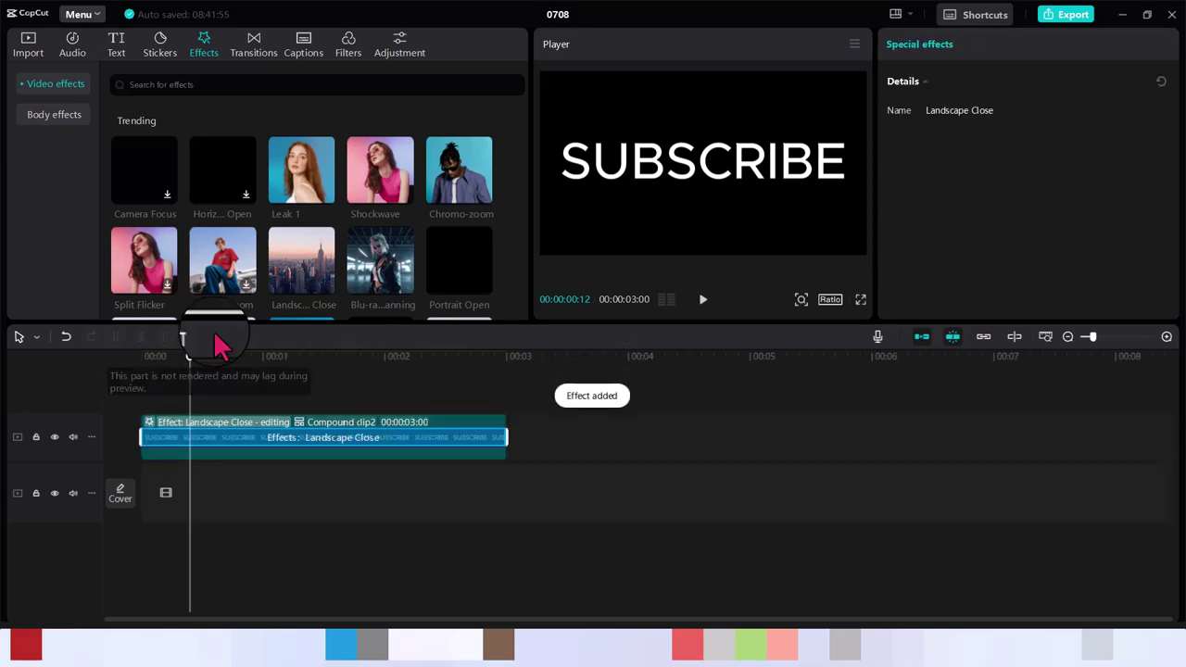
drag(188, 371, 90, 369)
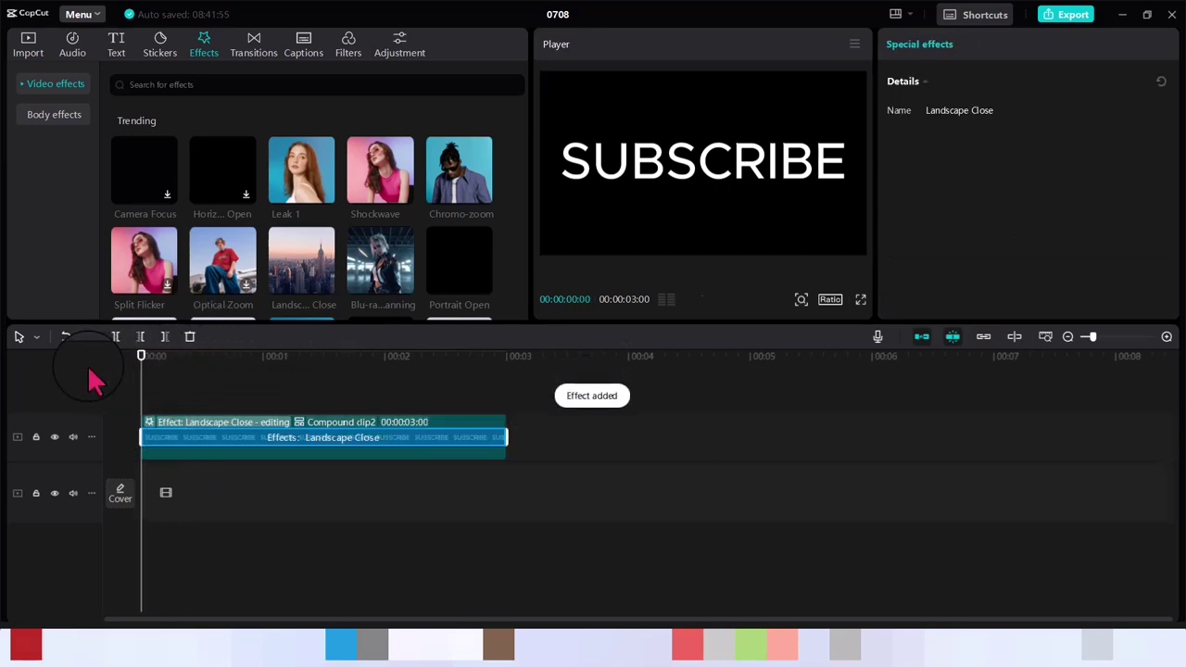
key(space)
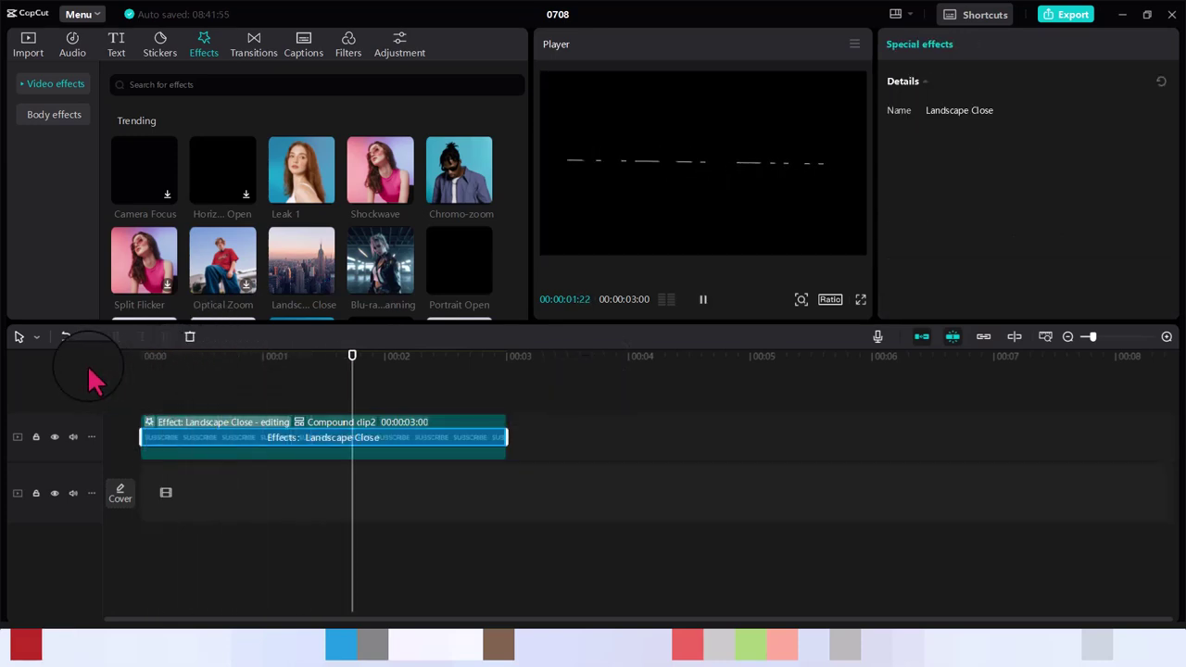
key(space)
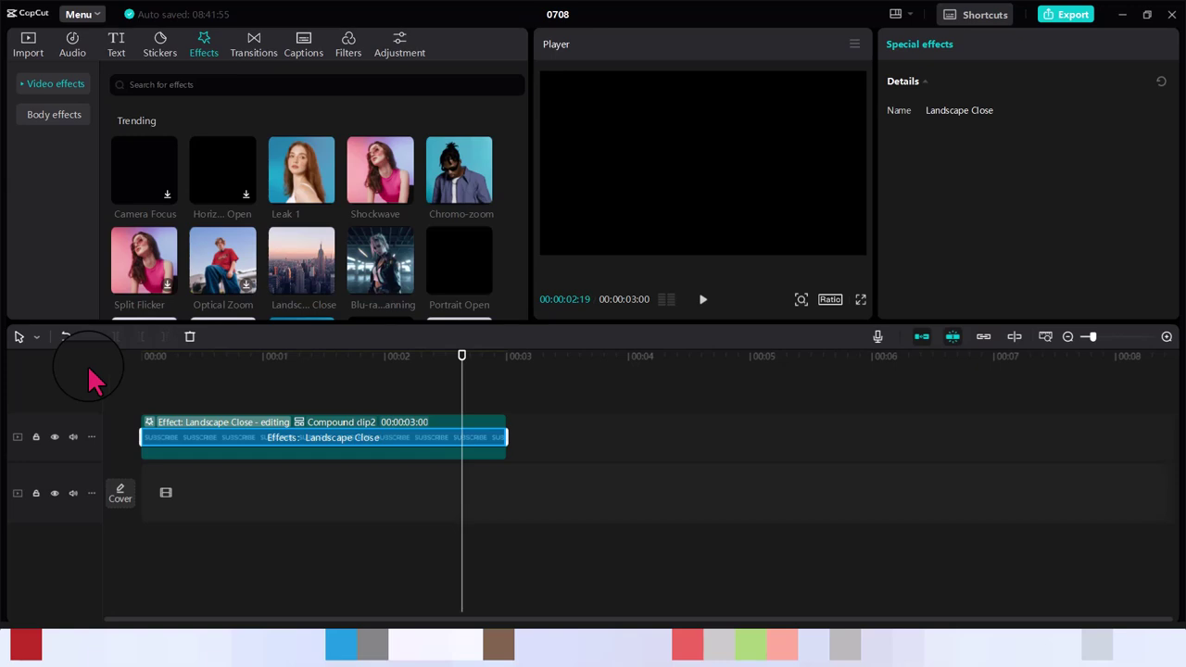
- Delete the Landscape Close effect and return the playhead to the timeline start
right_click(287, 441)
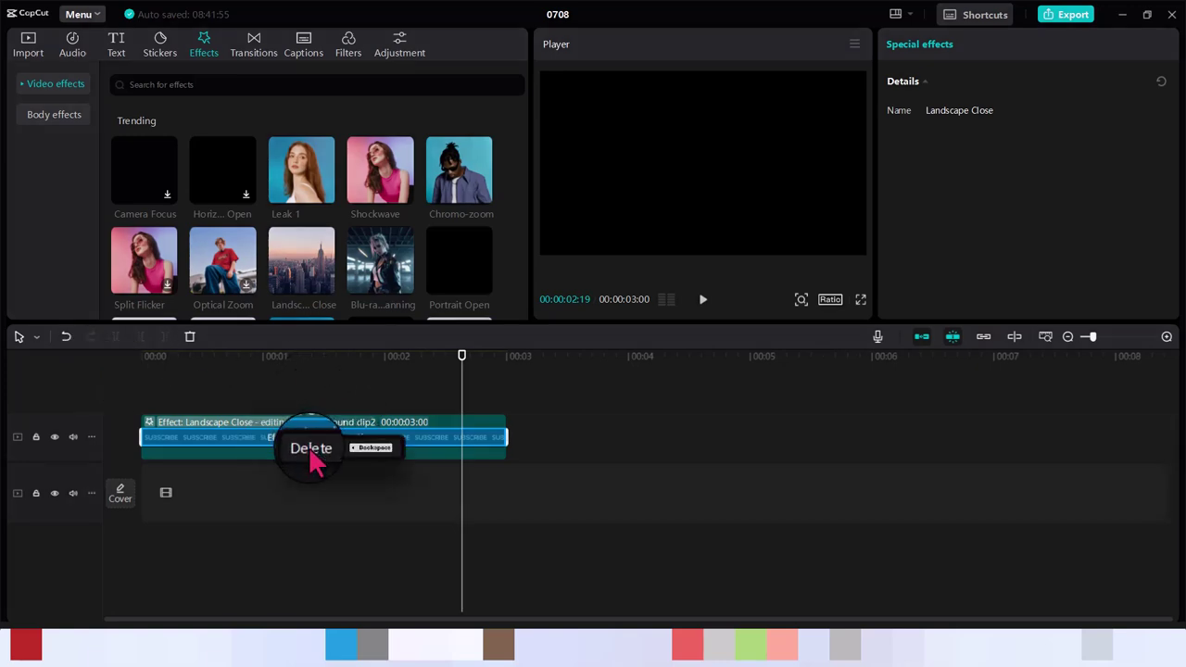
click(308, 447)
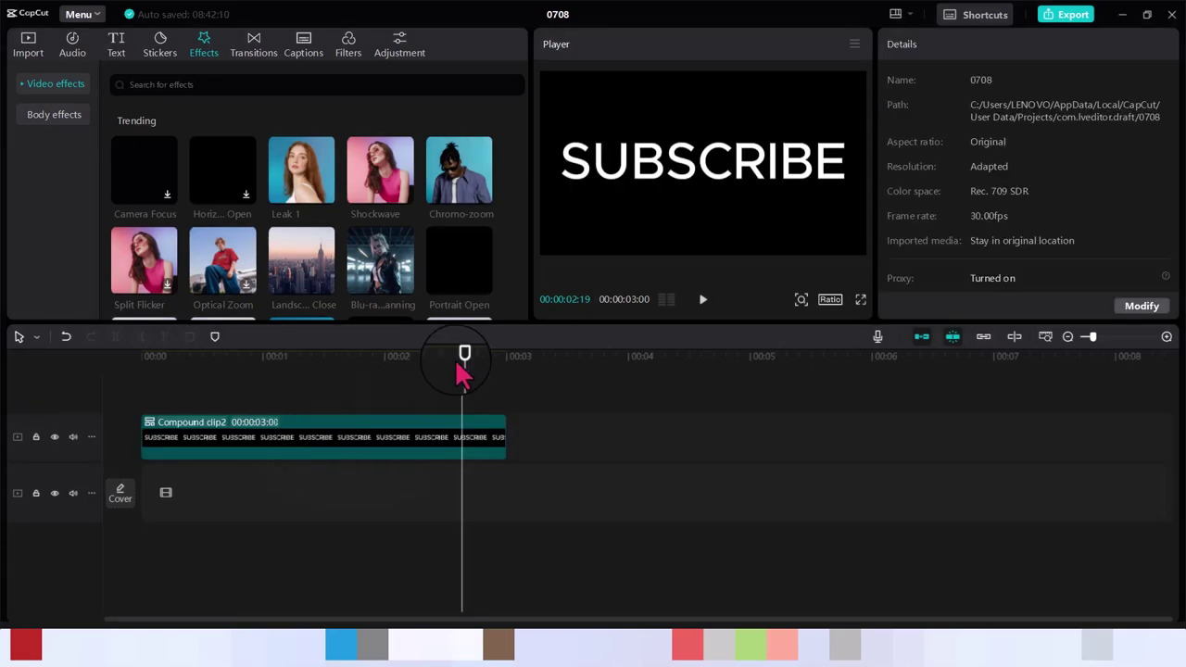
click(135, 424)
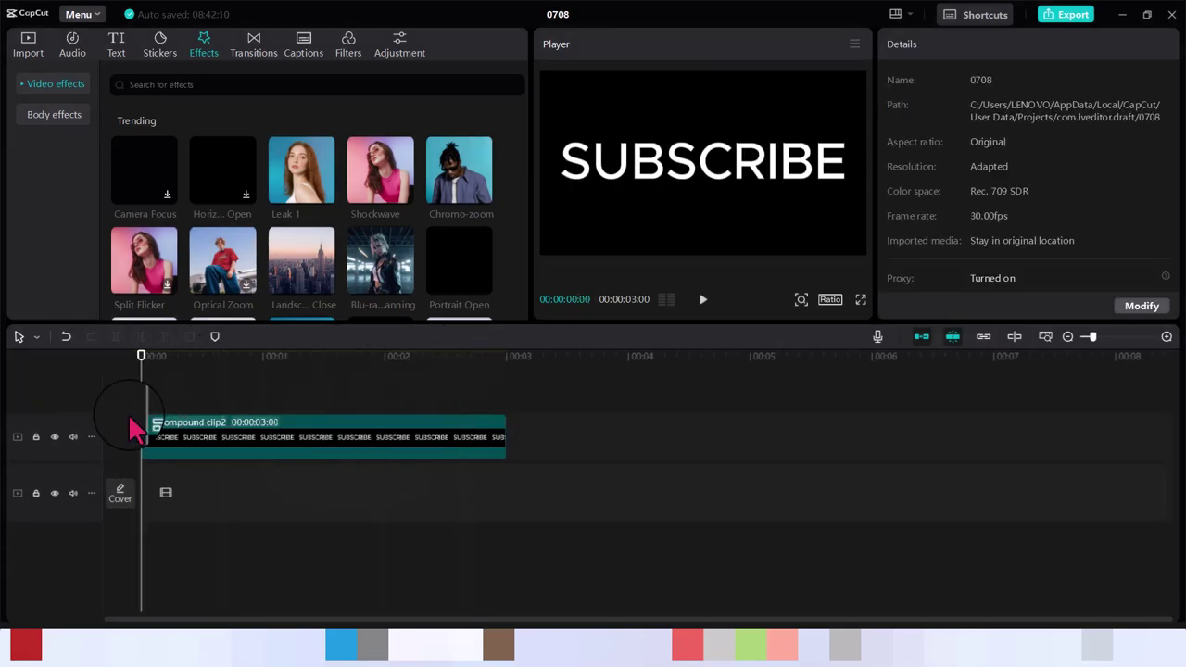
mouse_move(474, 258)
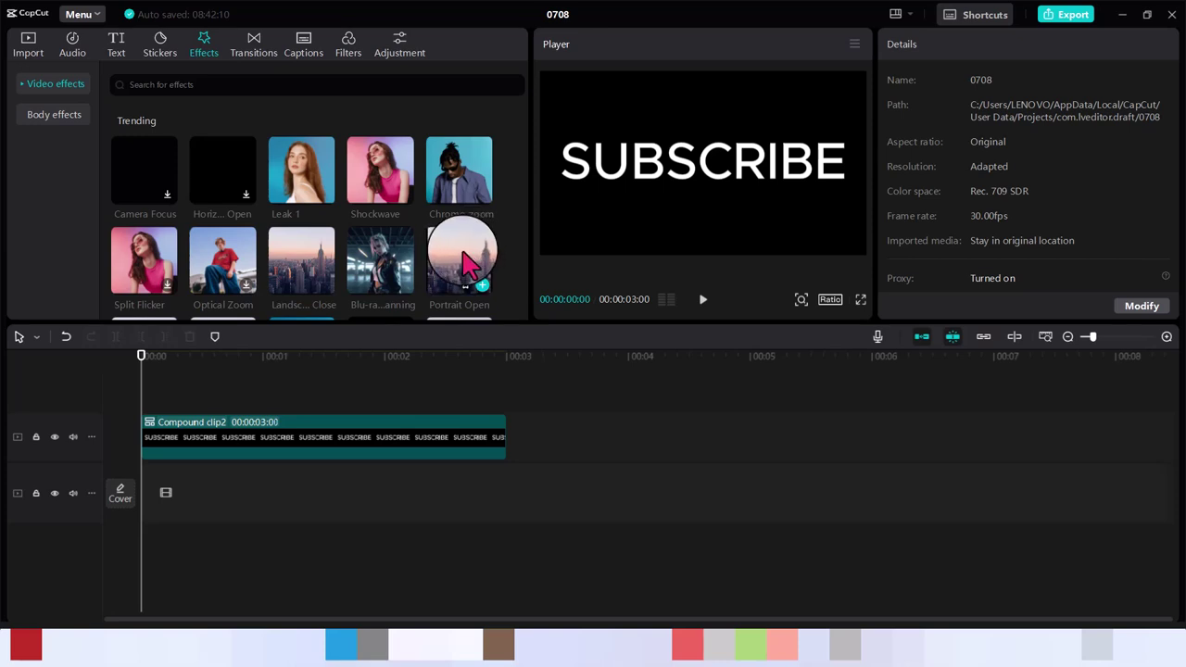
drag(459, 270, 153, 443)
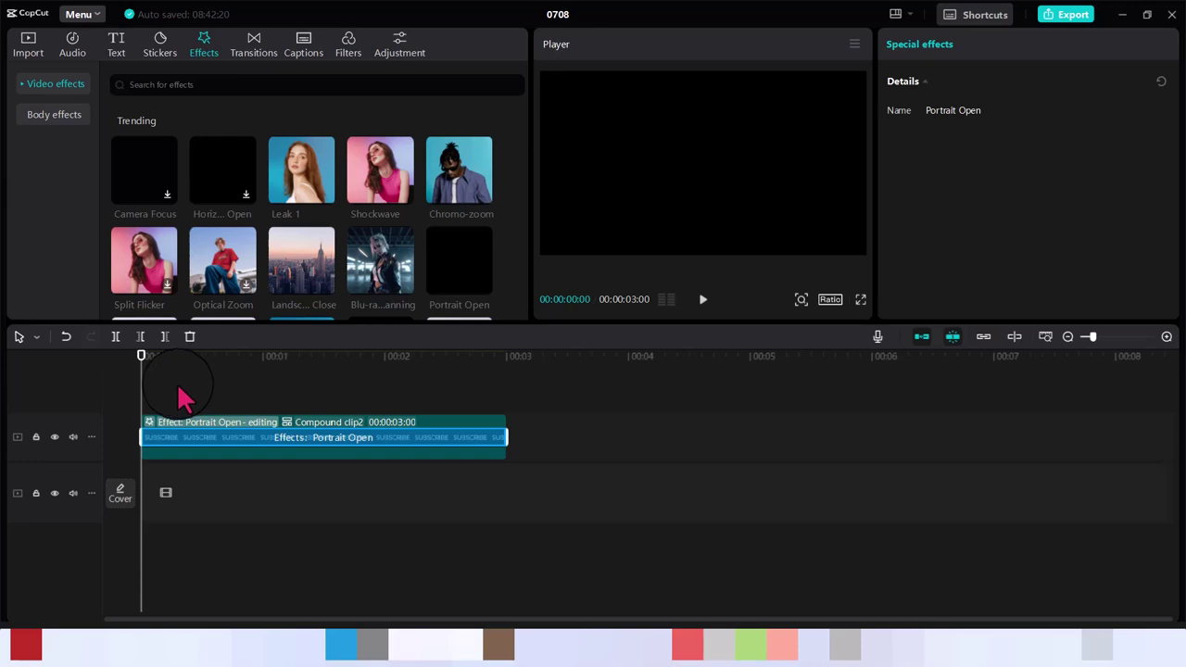
key(space)
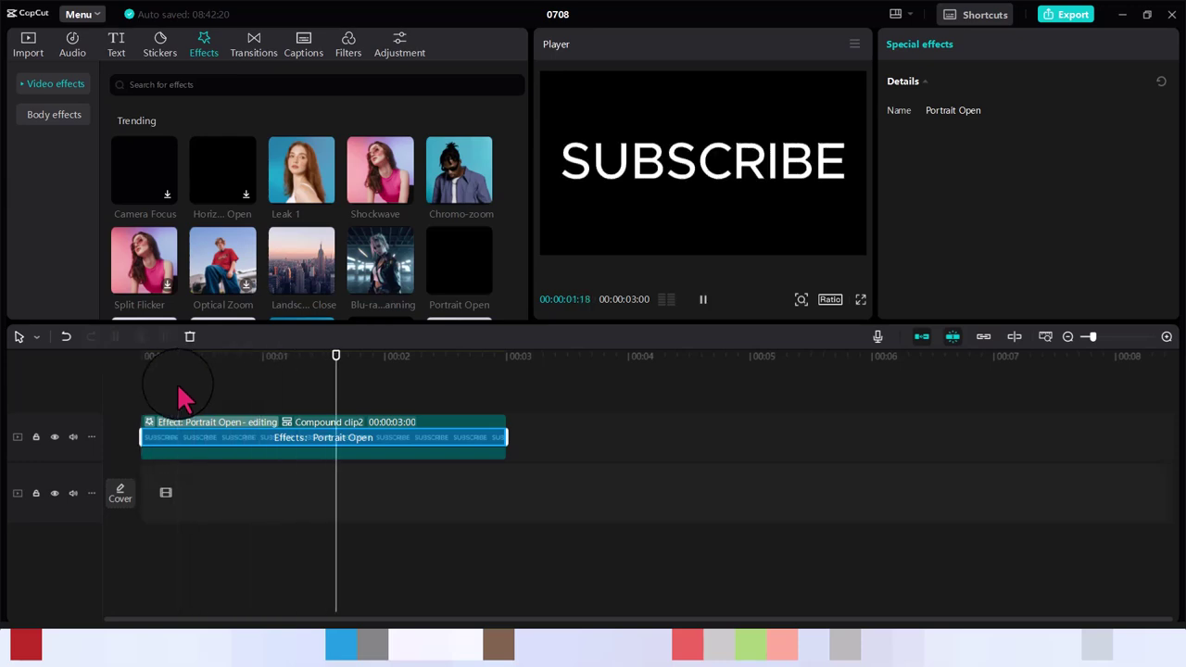
key(space)
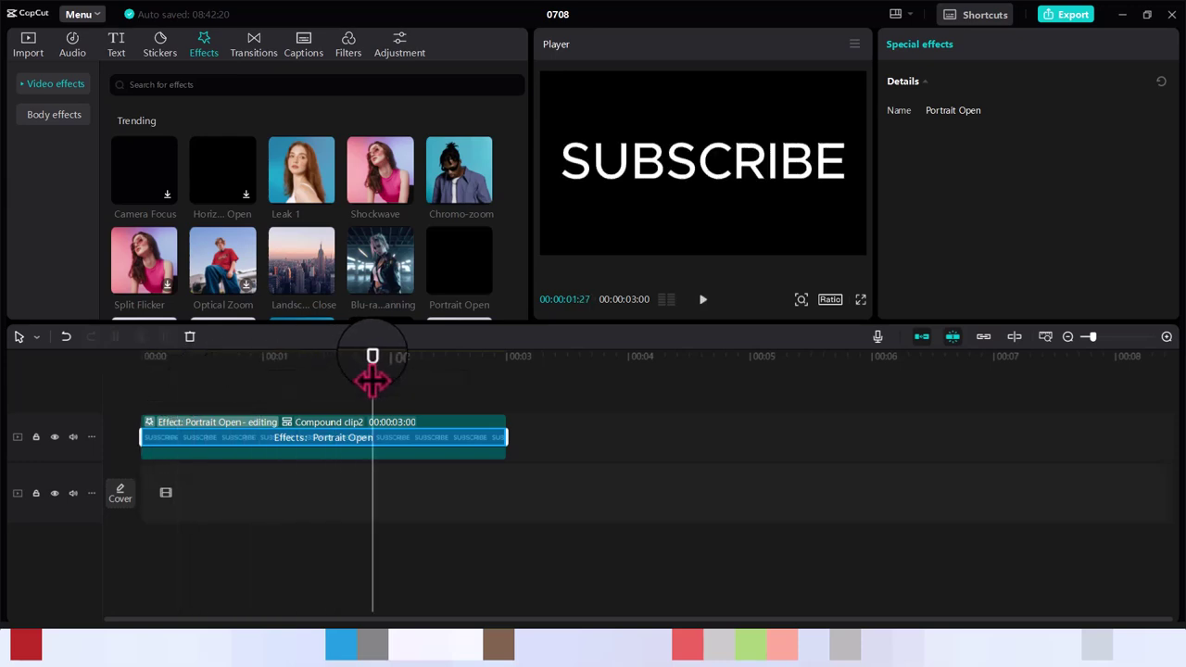
drag(372, 375, 139, 408)
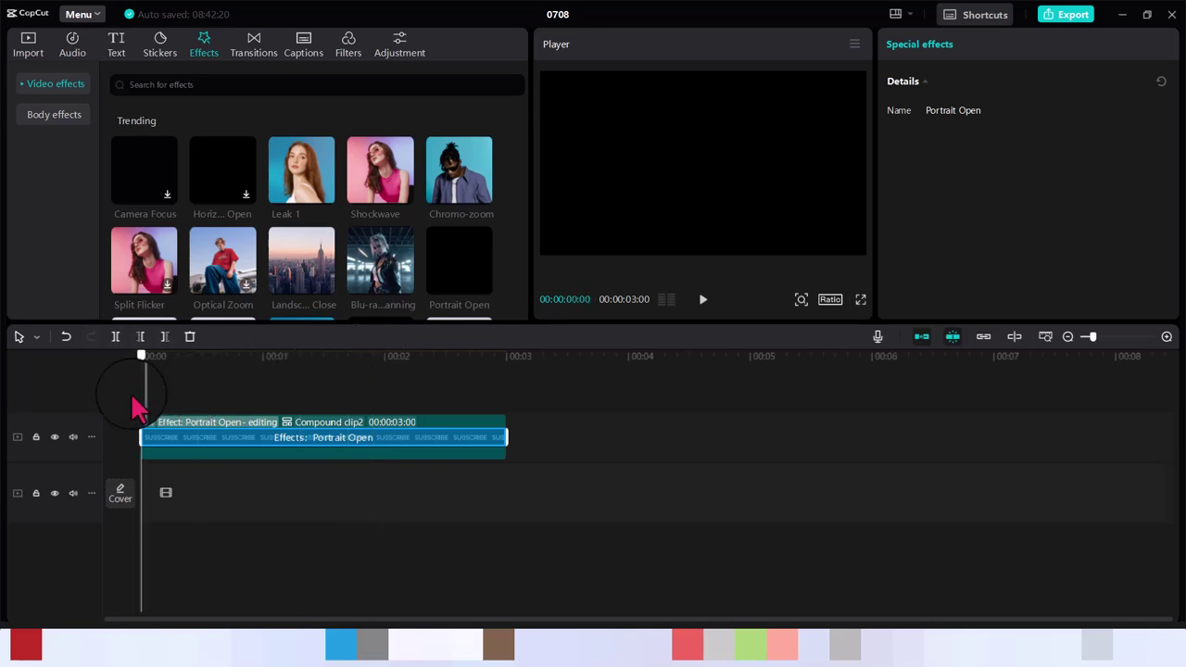
right_click(205, 446)
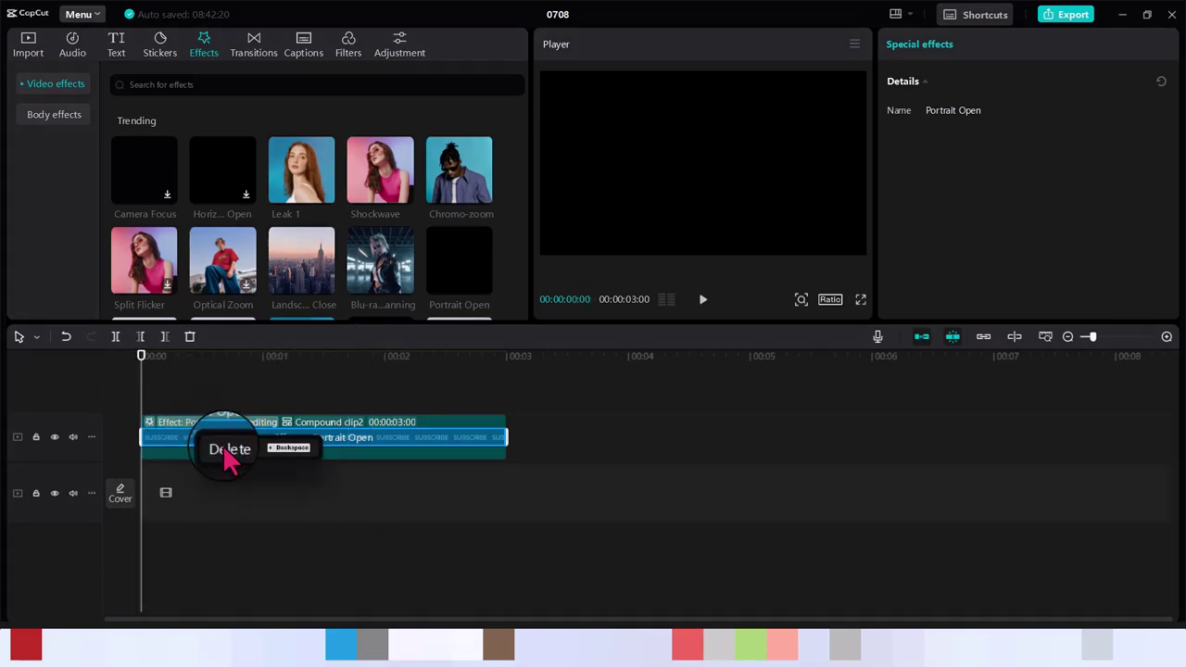
click(229, 449)
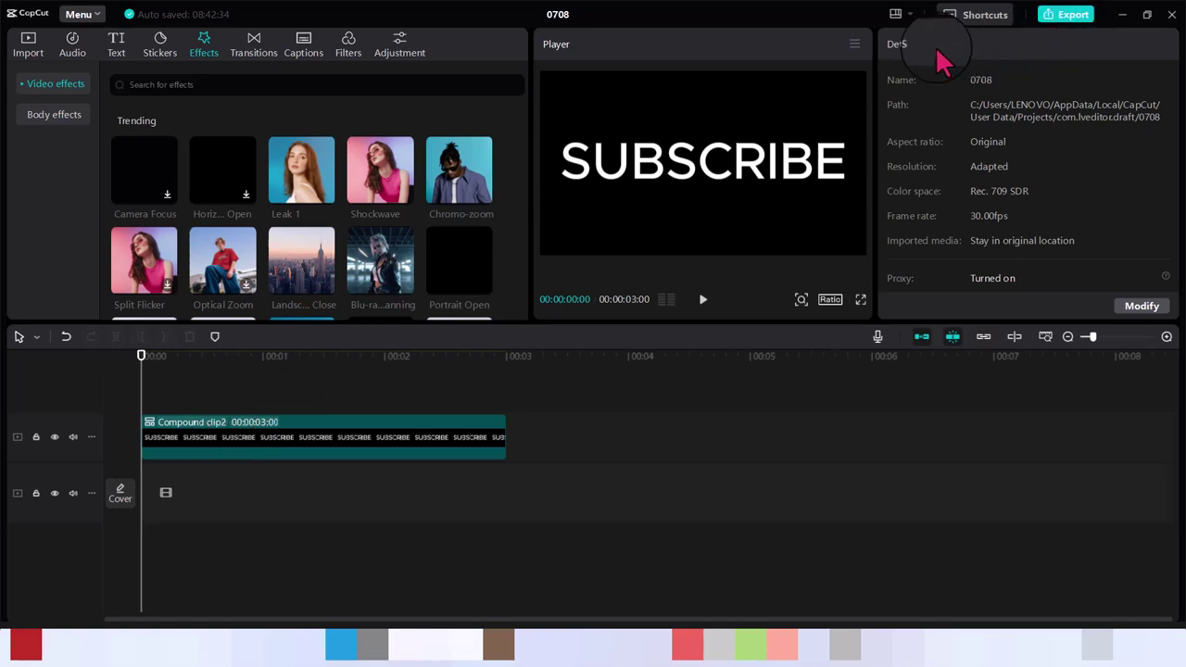
- Undo Compound clip2 back into SUBSCRIBE text, then regroup that text as Compound clip3
right_click(295, 442)
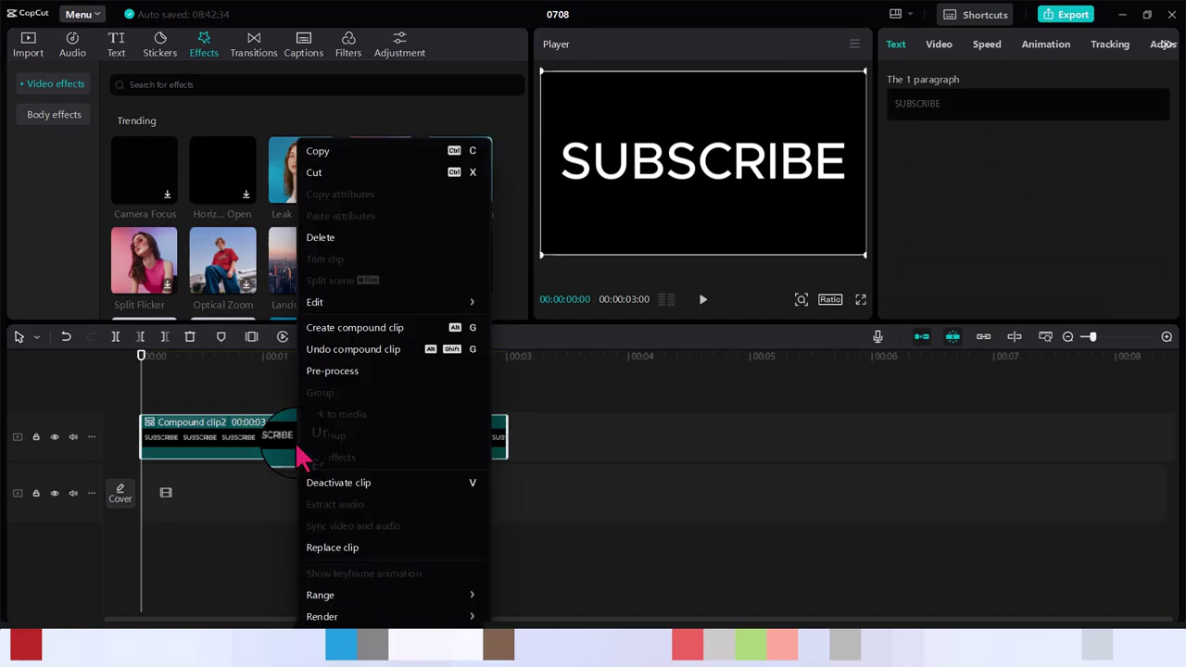
click(358, 357)
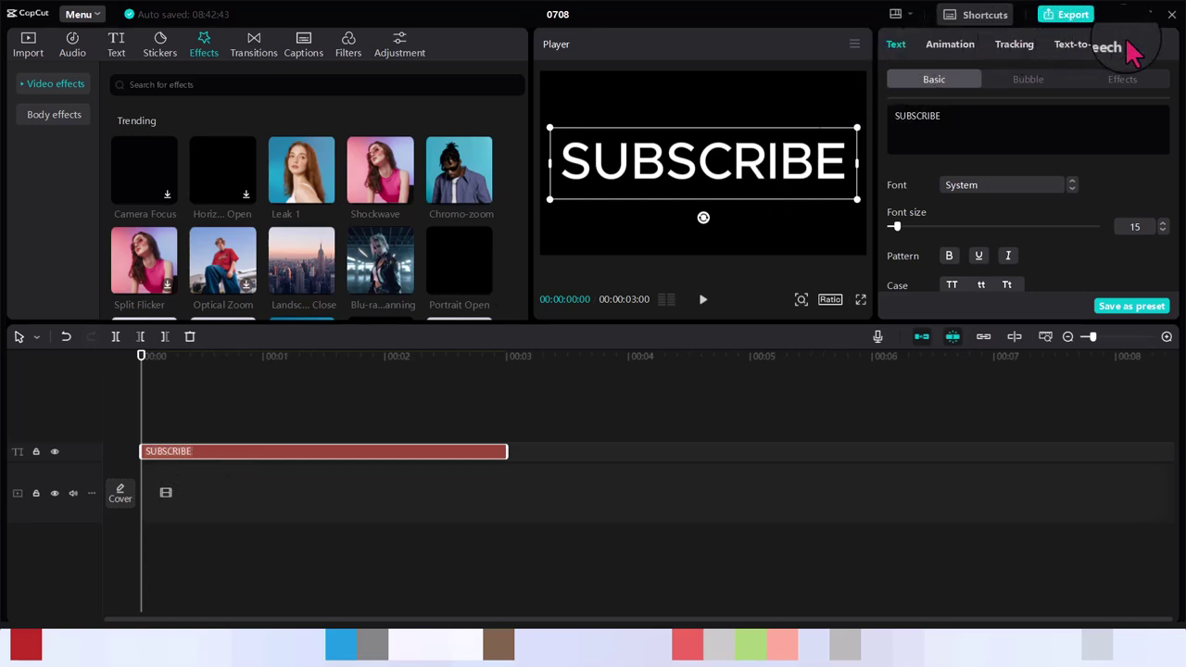
right_click(261, 459)
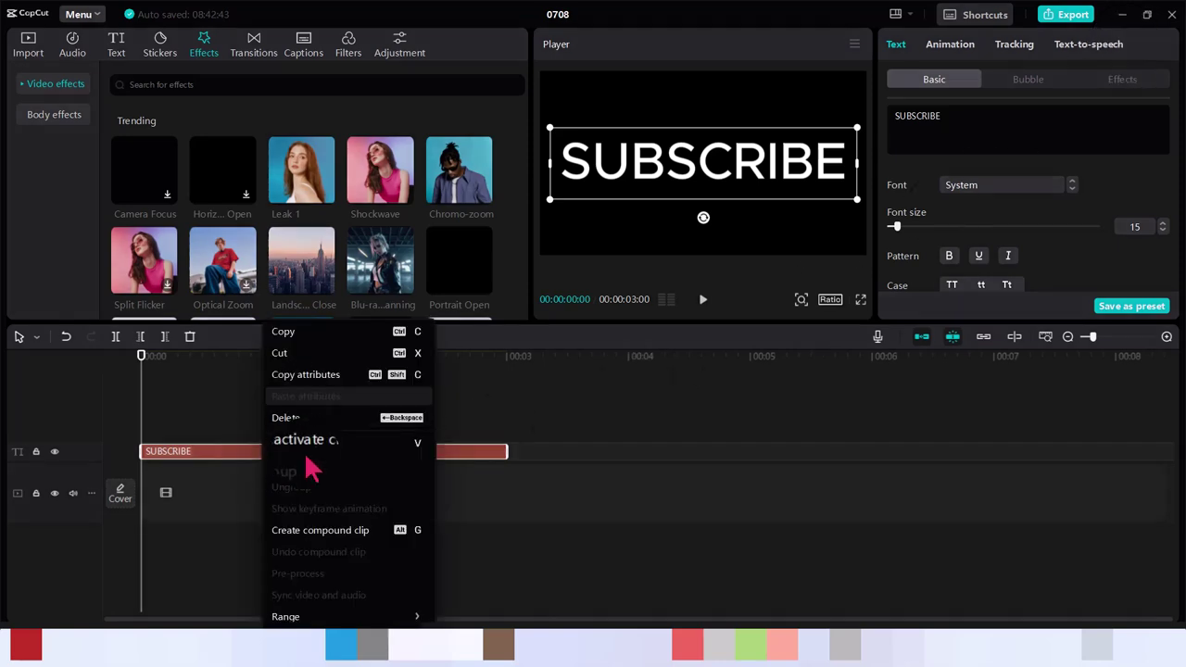
click(320, 542)
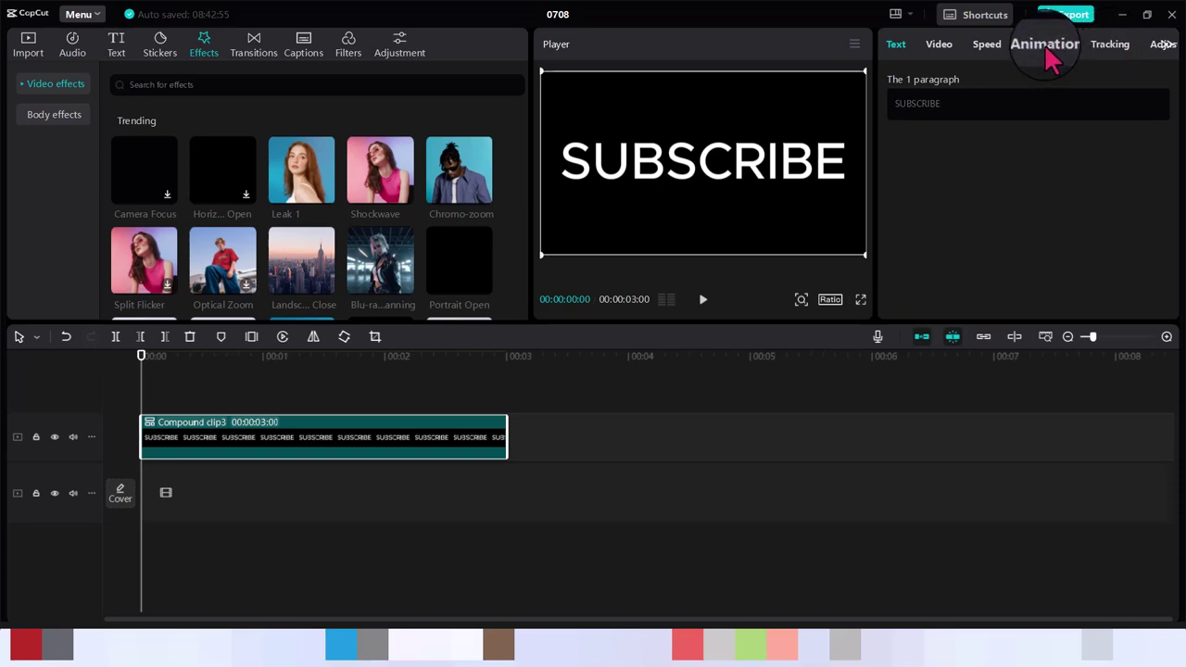
- Apply a 0.5s In animation preset to Compound clip3 and replay it from the start
click(1050, 57)
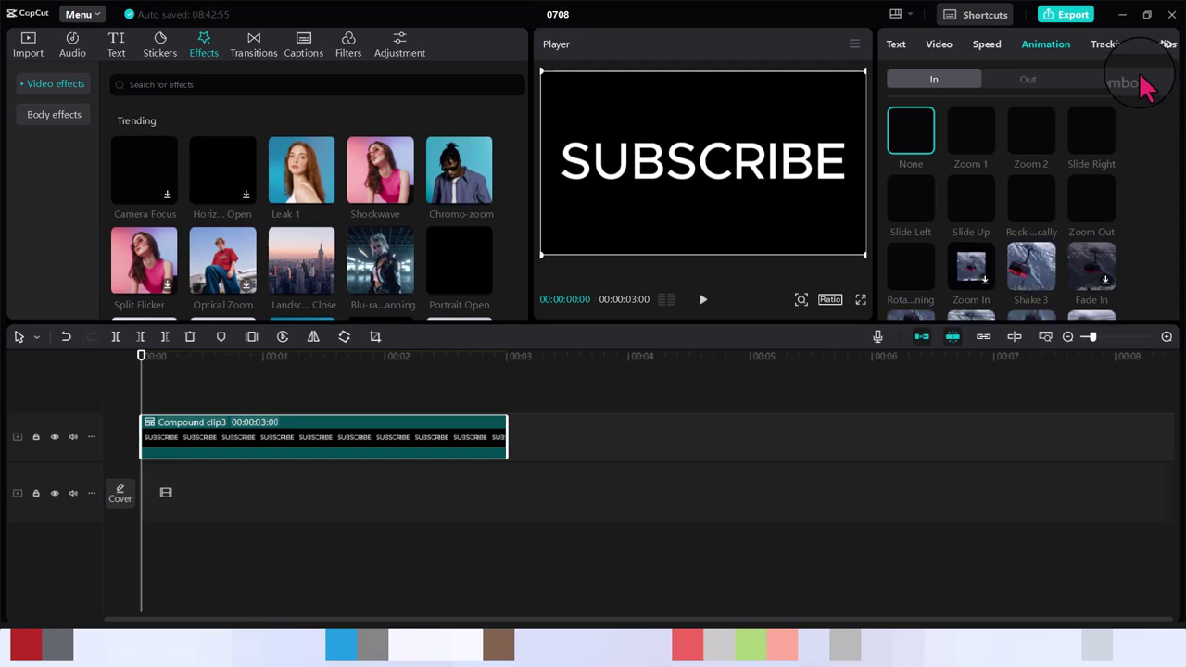
click(1031, 271)
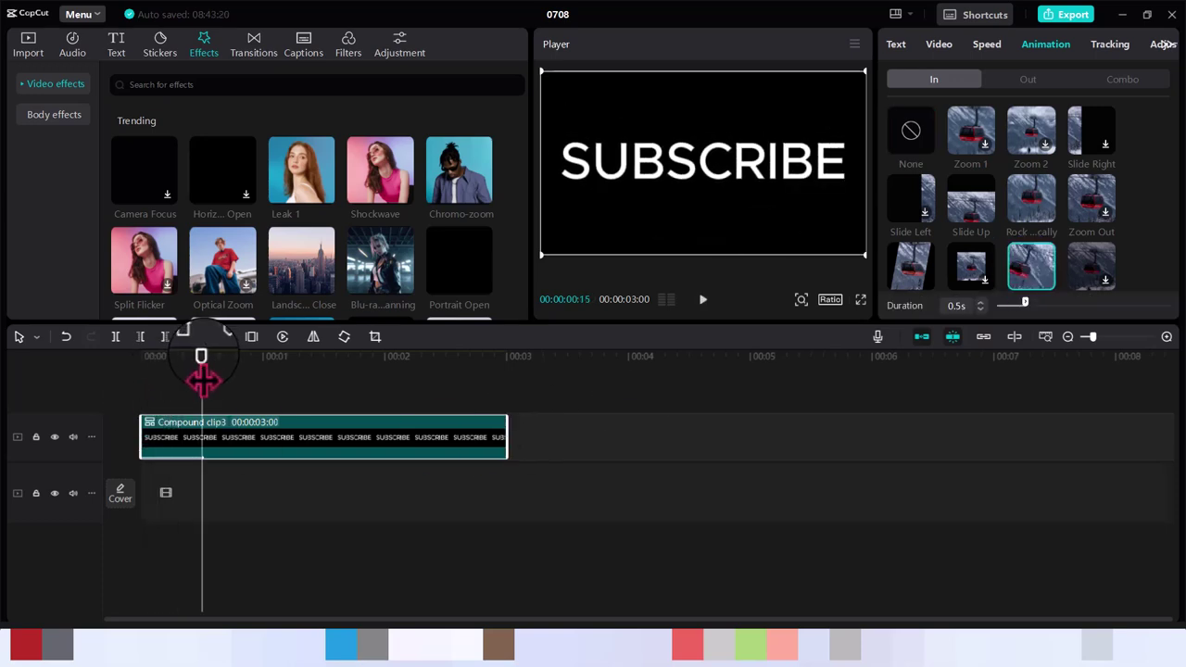
drag(204, 378, 128, 378)
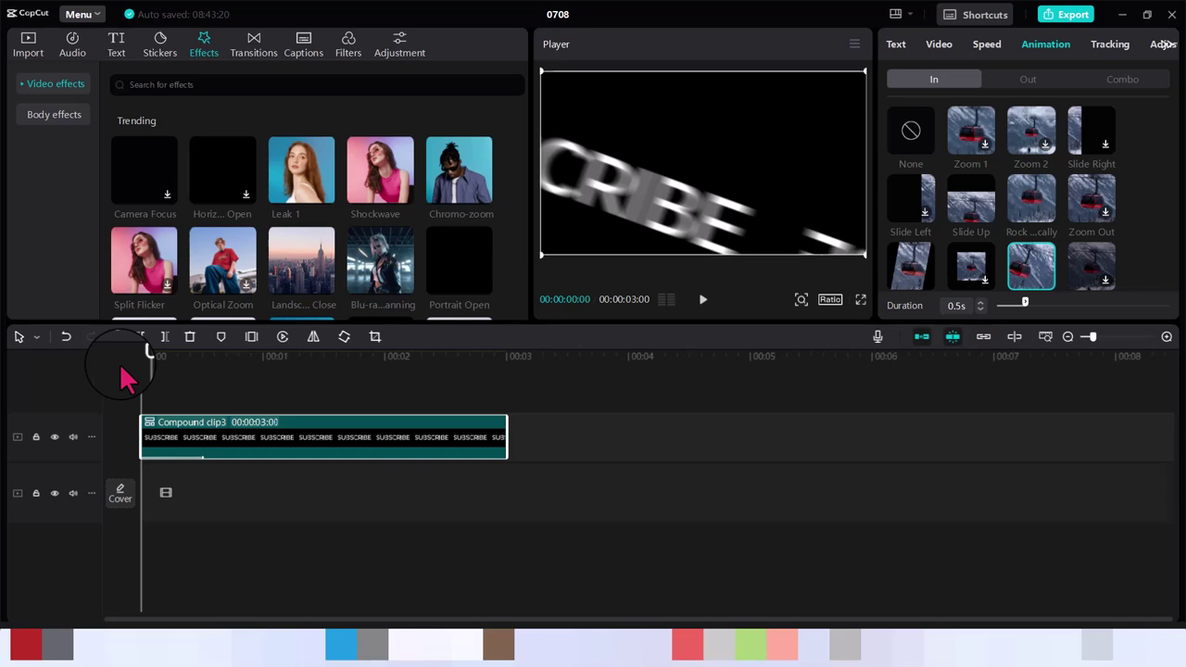
key(space)
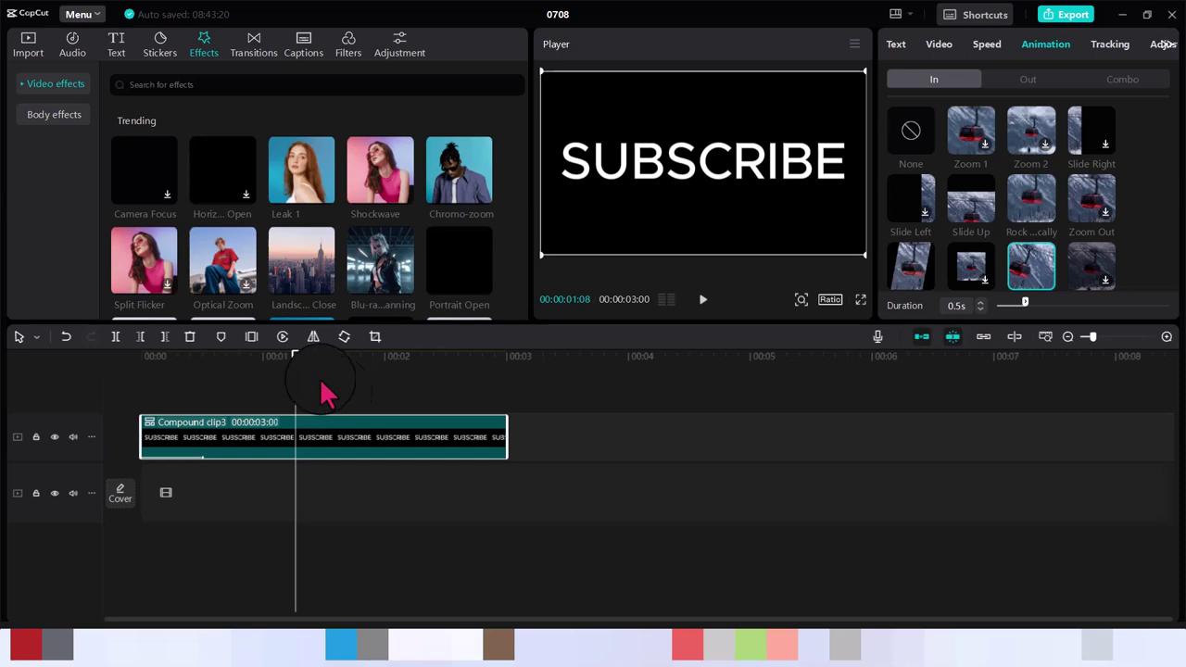
click(136, 378)
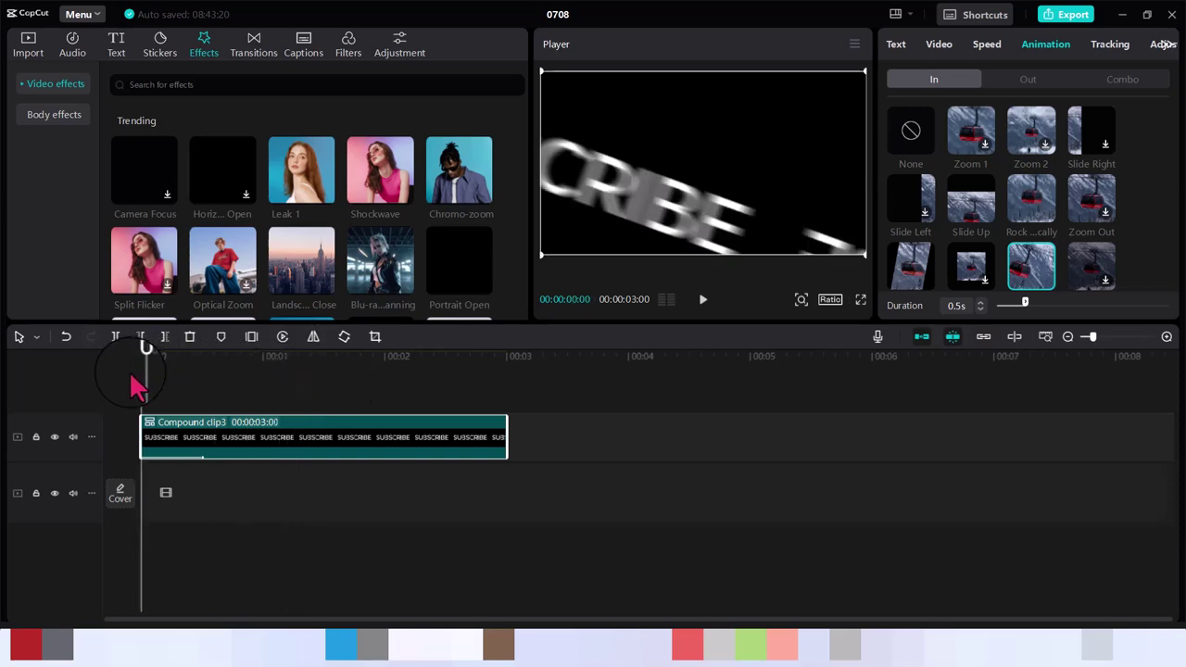
key(space)
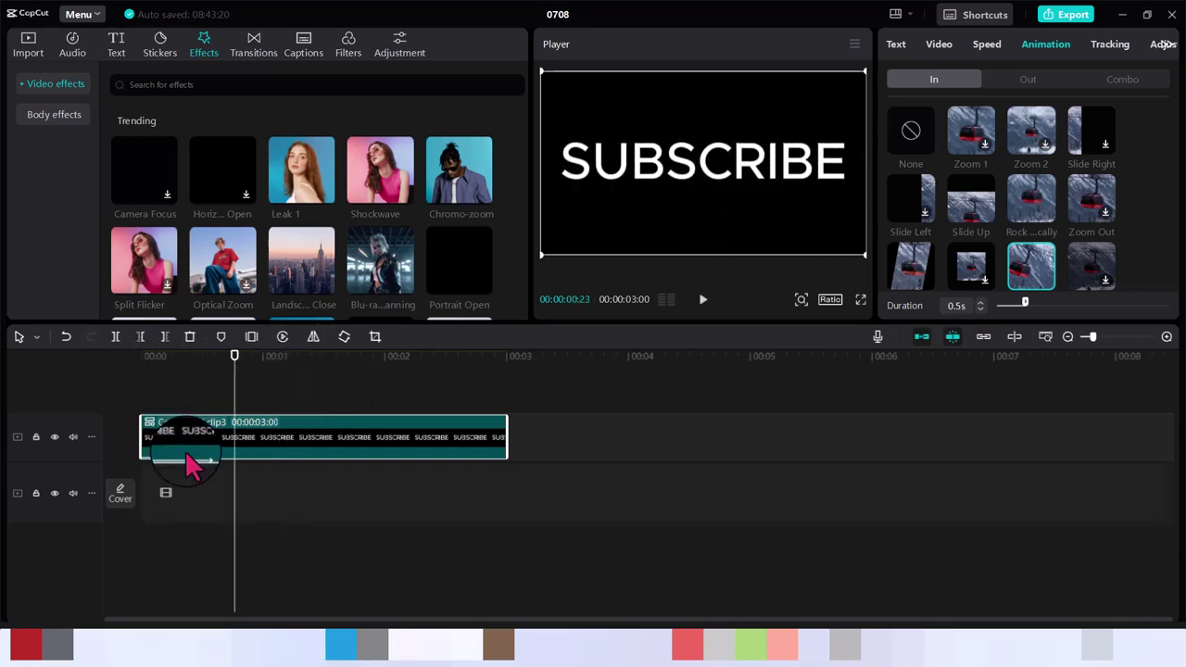
- Stretch the In animation to 1.8s, try Slide Up, then choose another In preset
click(1026, 305)
drag(1025, 305, 1101, 308)
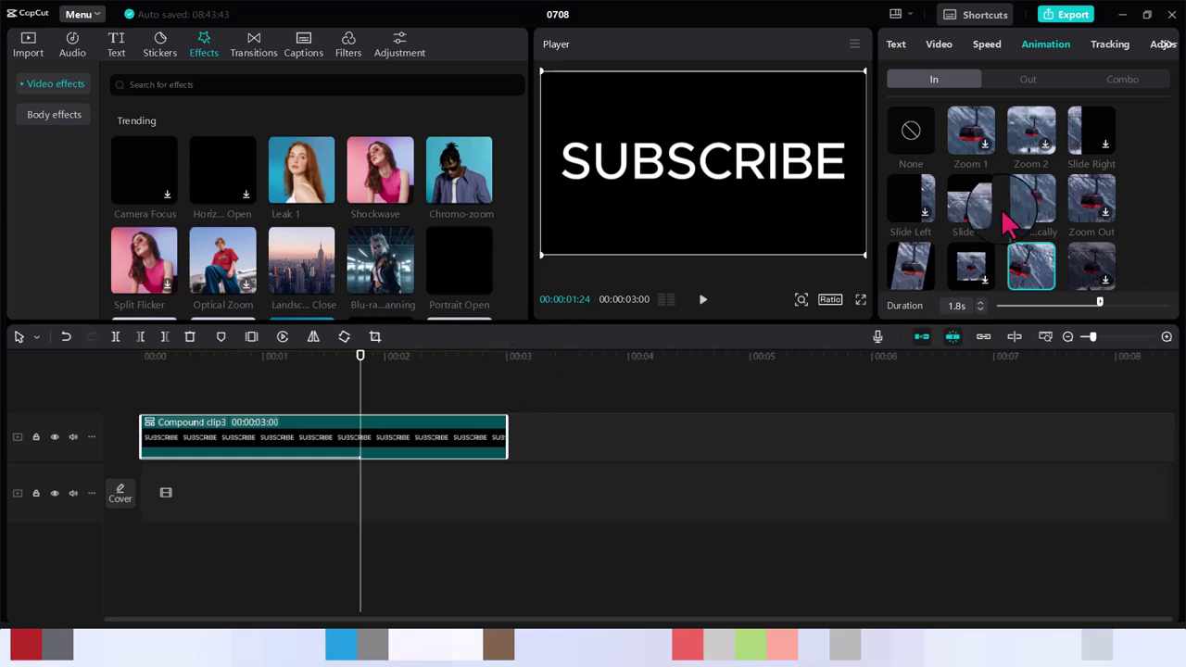
click(964, 215)
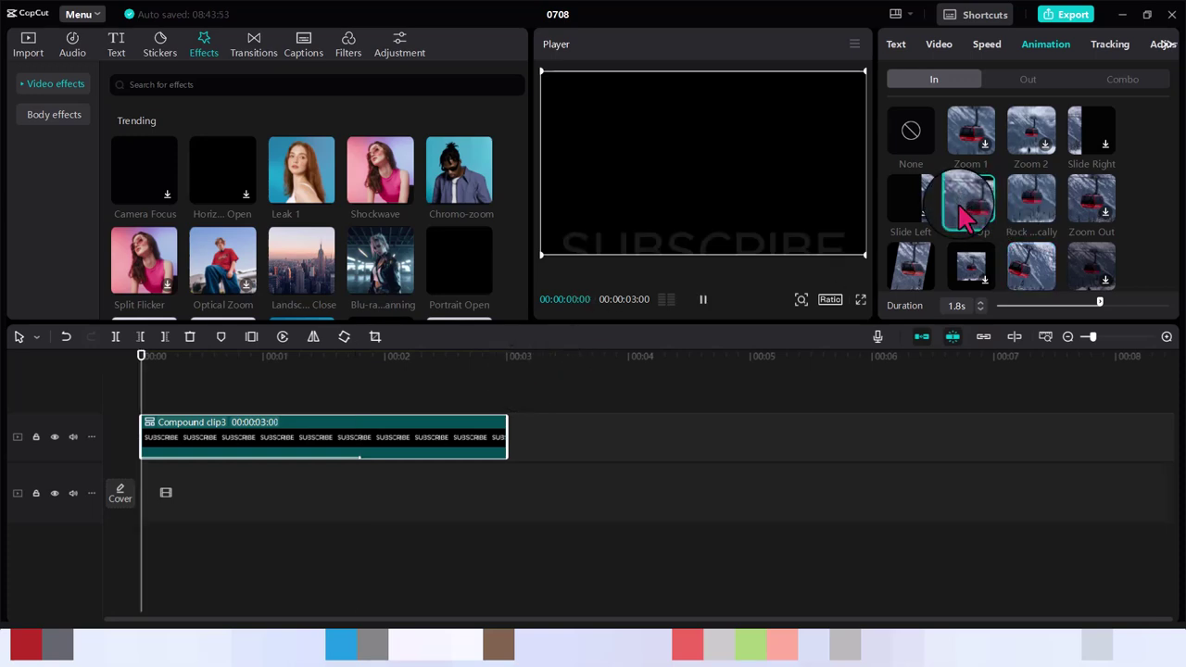
click(918, 283)
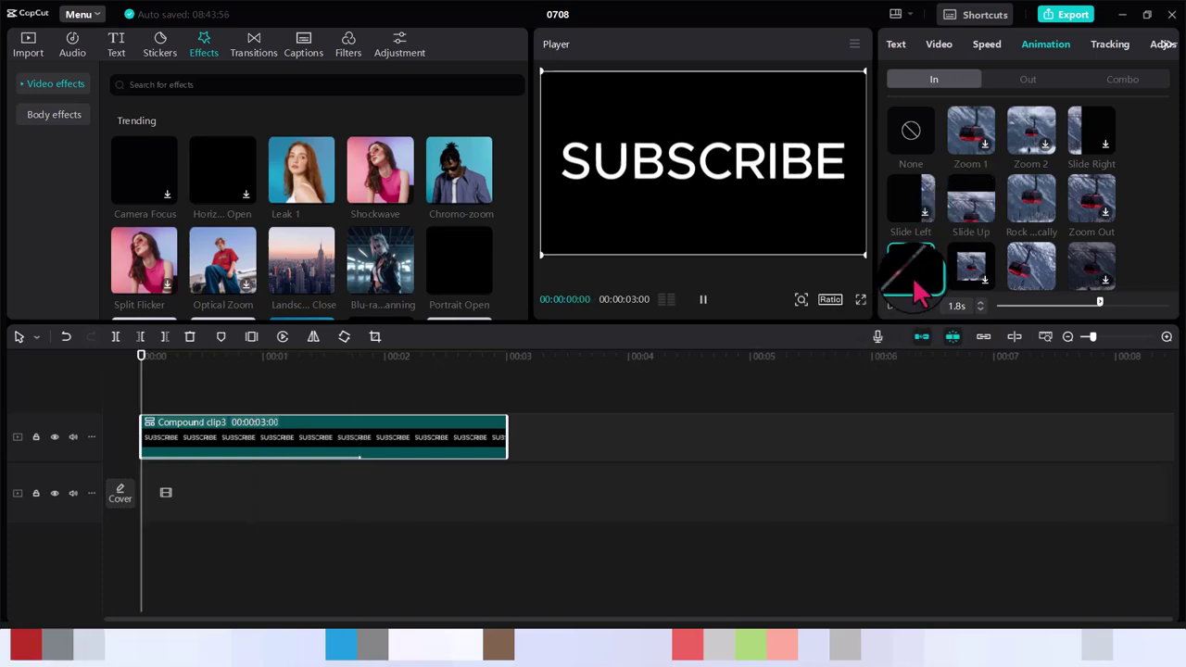
- In Adjustment's Color sliders, set Temp 13, Tint 25 and Saturation -30
click(1155, 46)
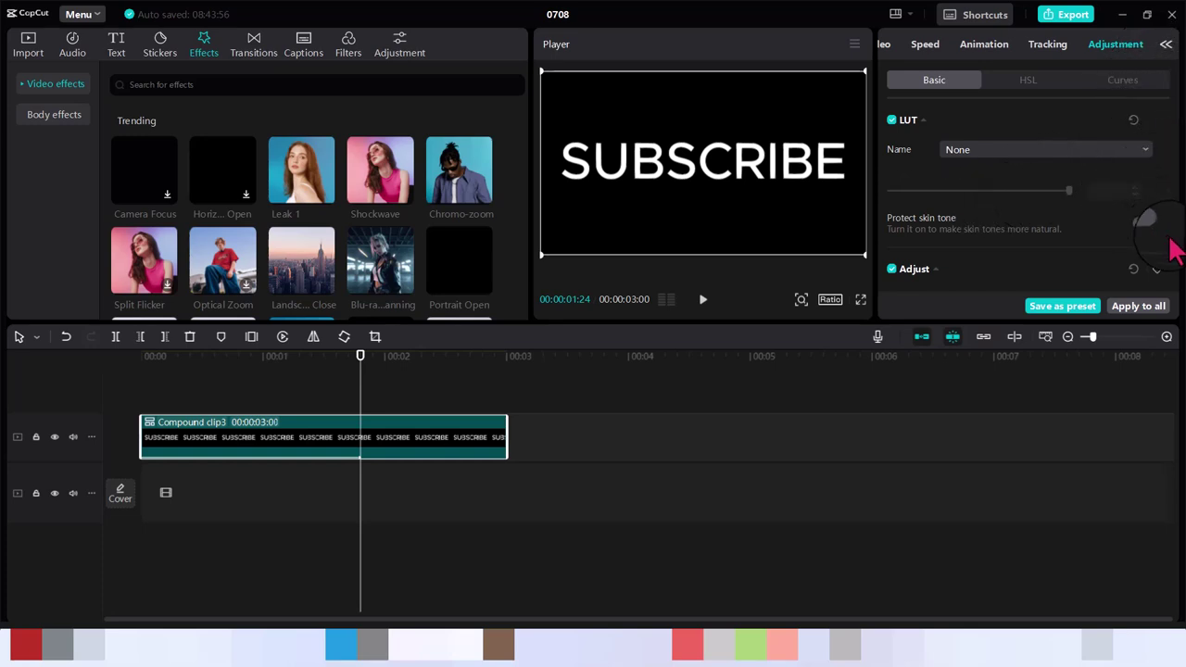
drag(1179, 134, 1179, 176)
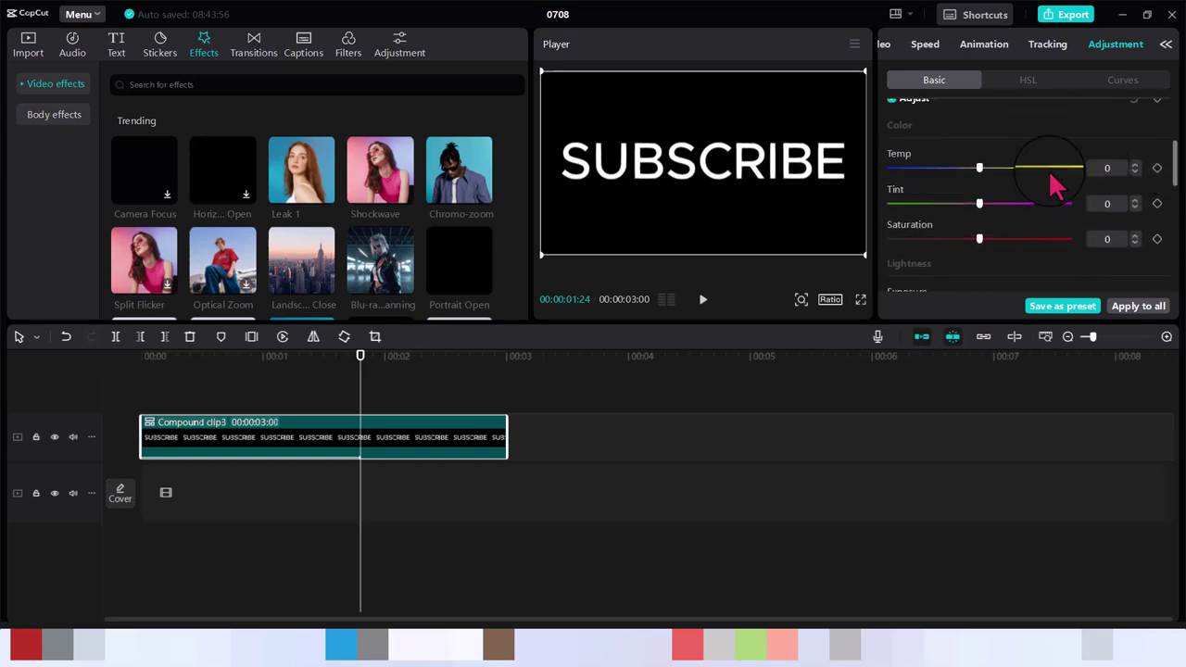
mouse_move(979, 168)
mouse_down()
mouse_move(1054, 176)
mouse_move(970, 200)
mouse_move(1050, 194)
mouse_move(1014, 191)
mouse_move(1000, 171)
mouse_up()
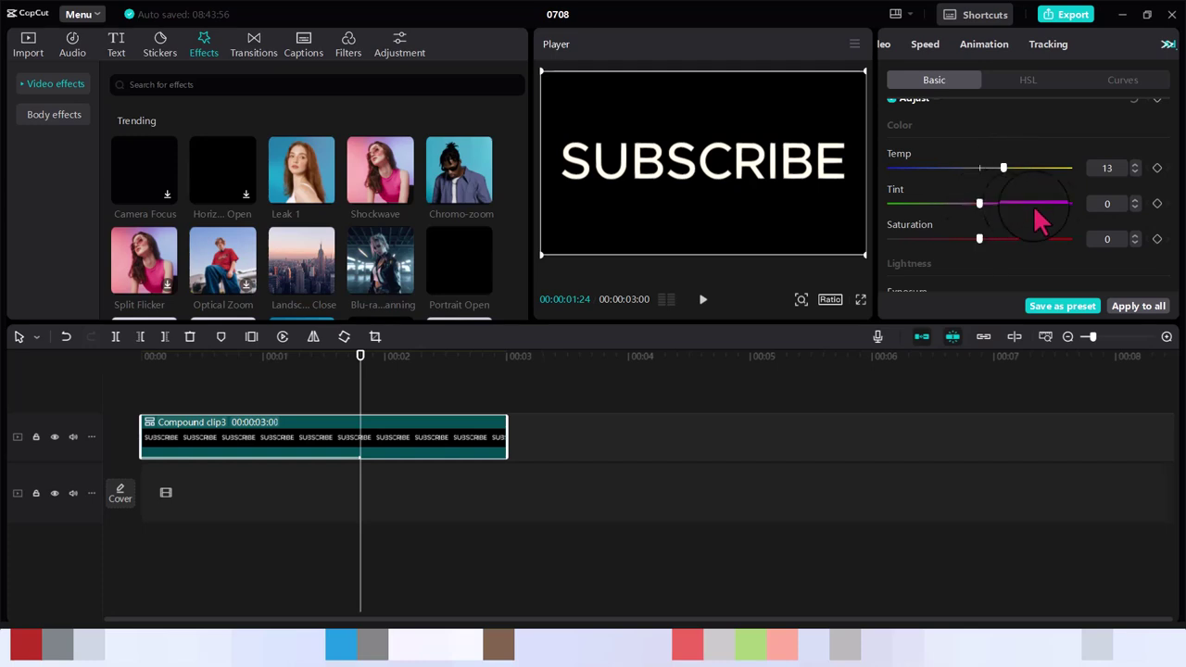
drag(982, 240, 928, 260)
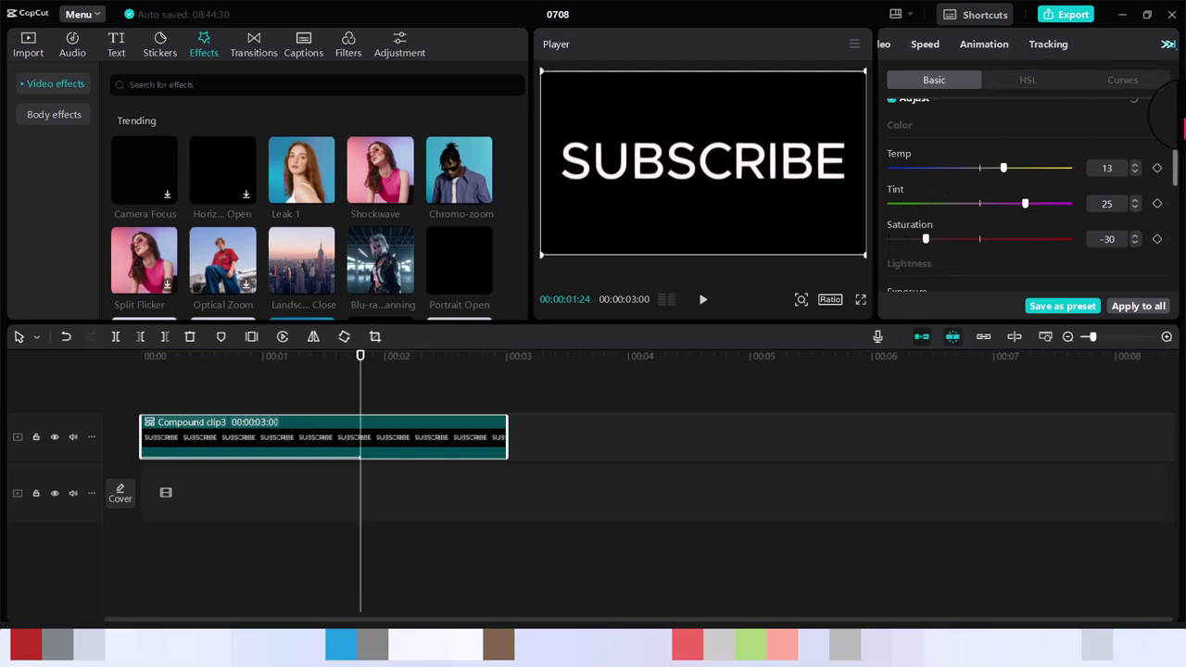
mouse_move(1180, 170)
mouse_down()
mouse_move(1181, 257)
mouse_move(1178, 180)
mouse_up()
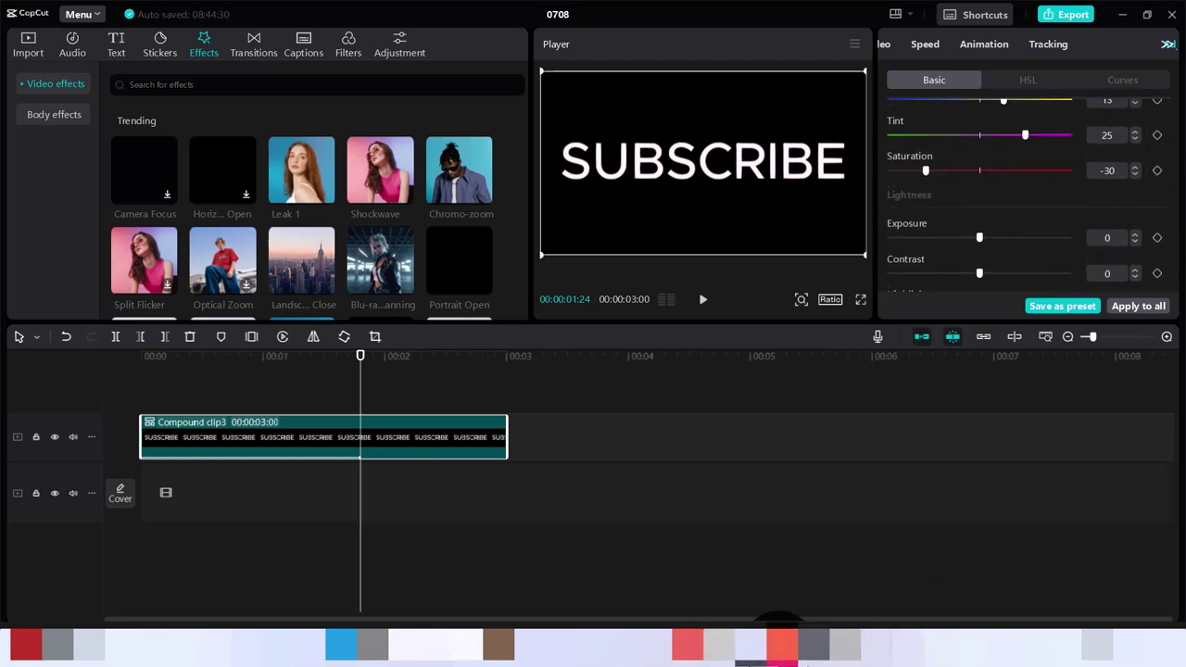